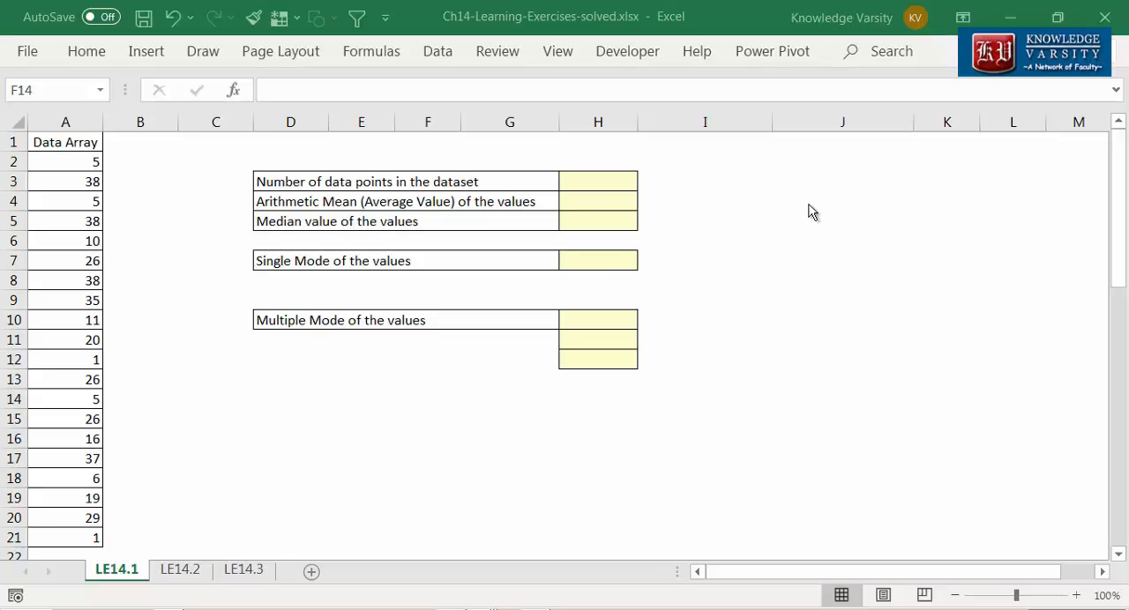
# Step: Enter a COUNT formula over A2:A21 in H3 for the number of data points in the dataset
pyautogui.moveTo(65, 142); pyautogui.dragTo(56, 540)
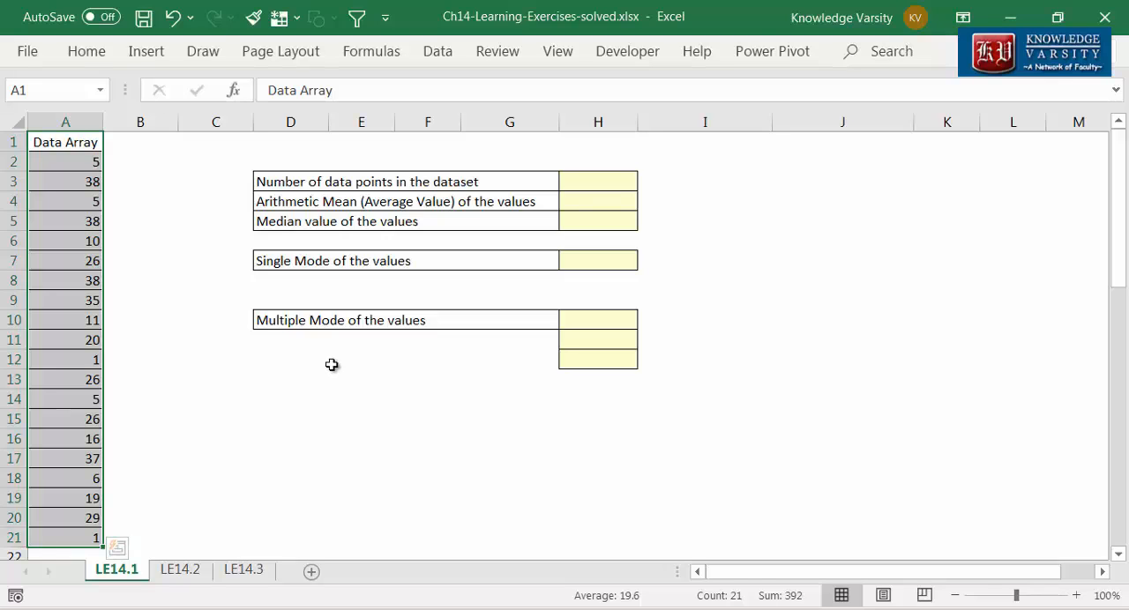
pyautogui.click(614, 179)
pyautogui.write('=count')
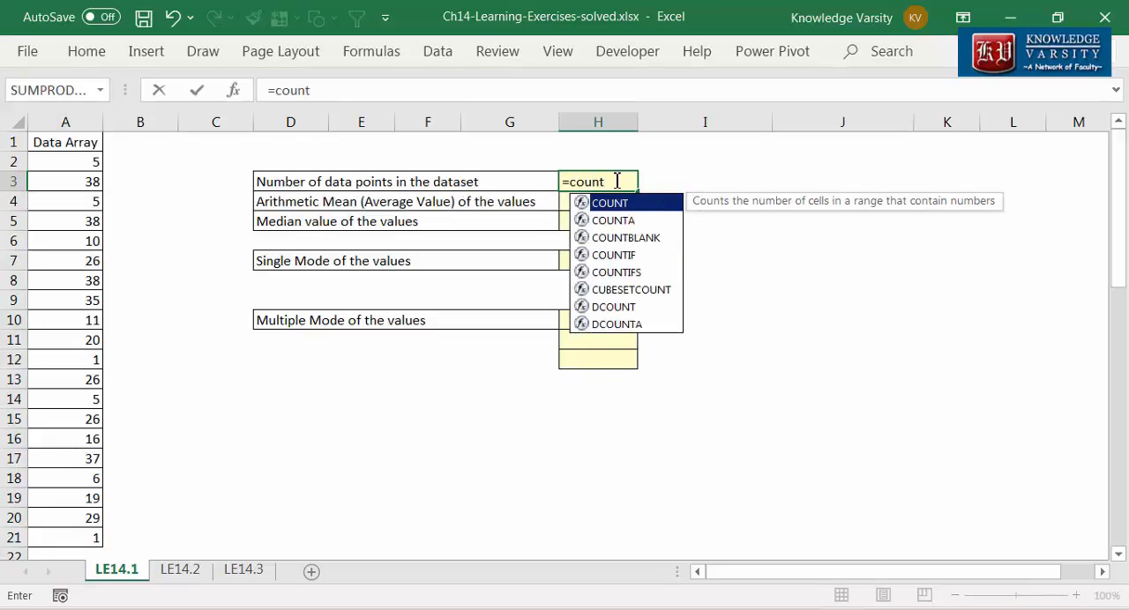
pyautogui.write('(')
pyautogui.click(234, 91)
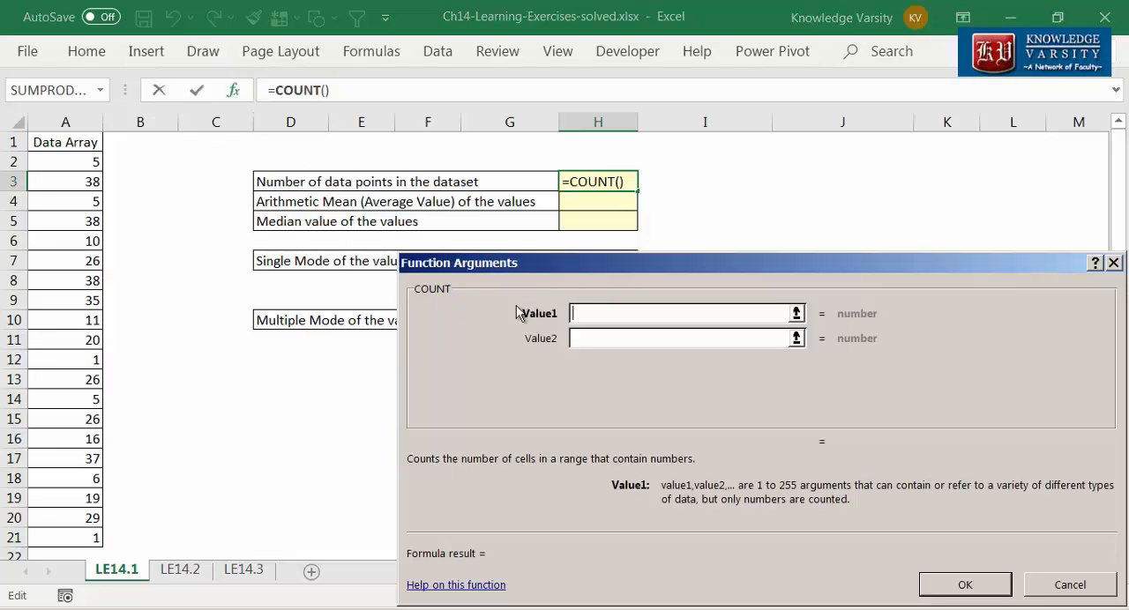
pyautogui.moveTo(91, 167); pyautogui.dragTo(92, 538)
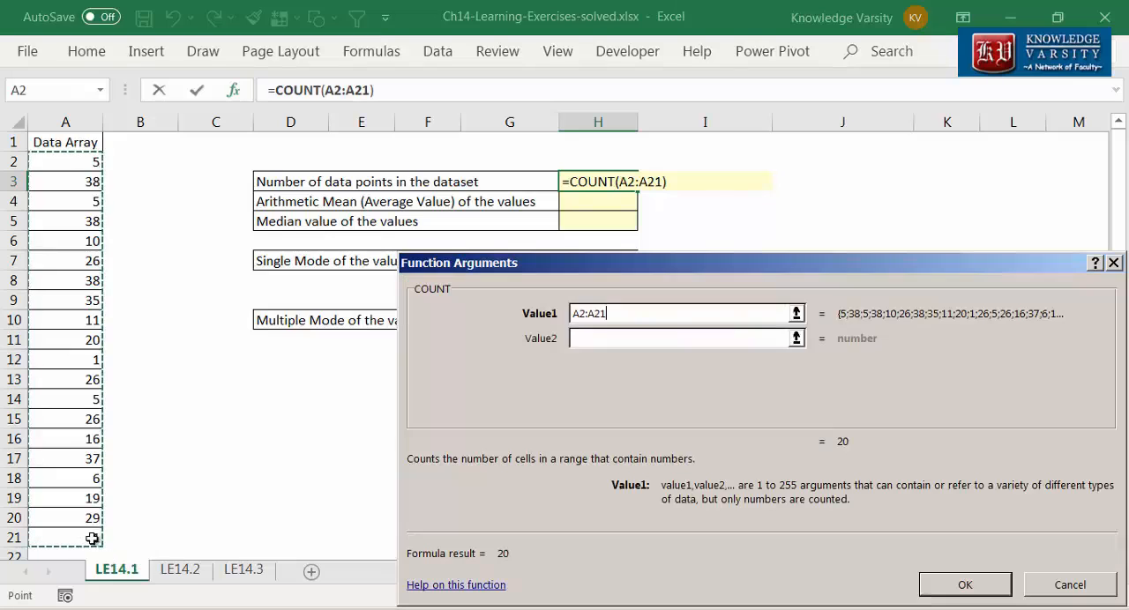
pyautogui.click(986, 586)
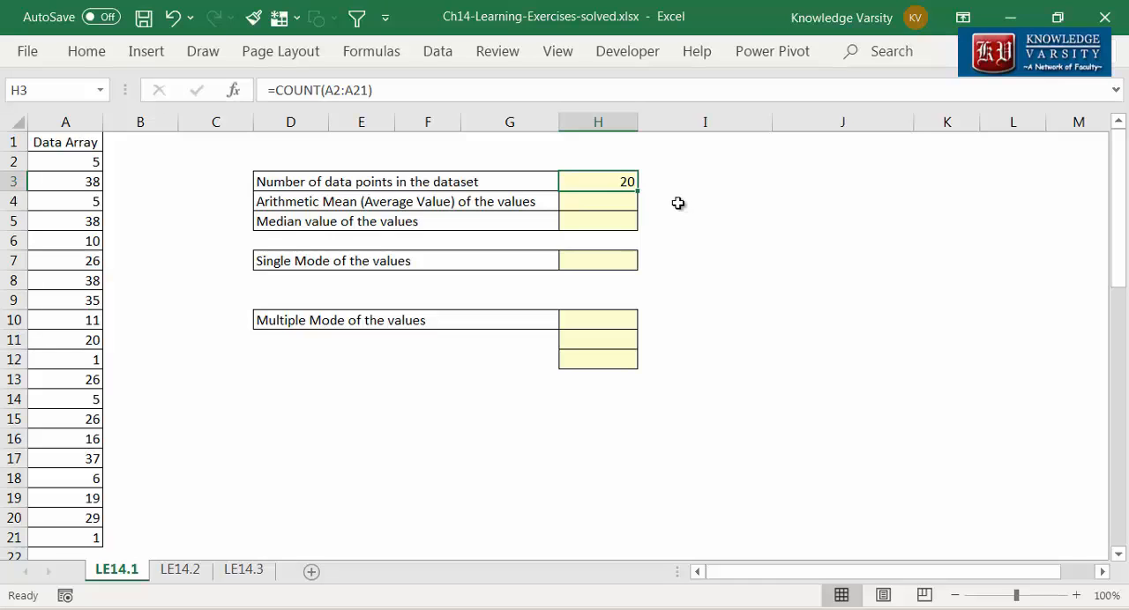
# Step: Calculate the arithmetic mean in H4 with the AVERAGE function over A2:A21
pyautogui.click(617, 201)
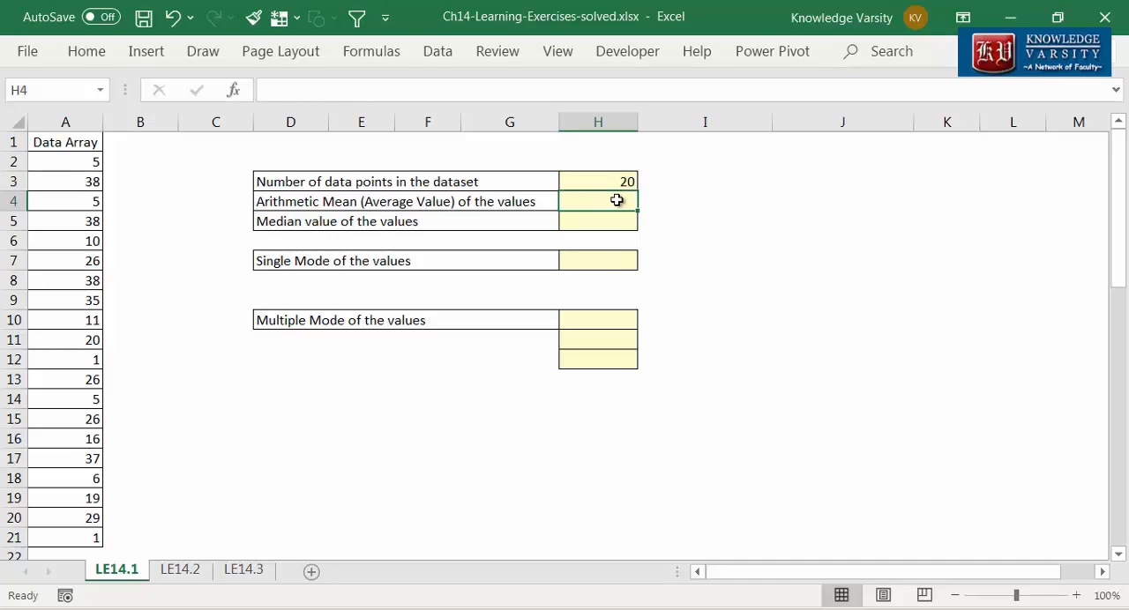
pyautogui.write('=average(')
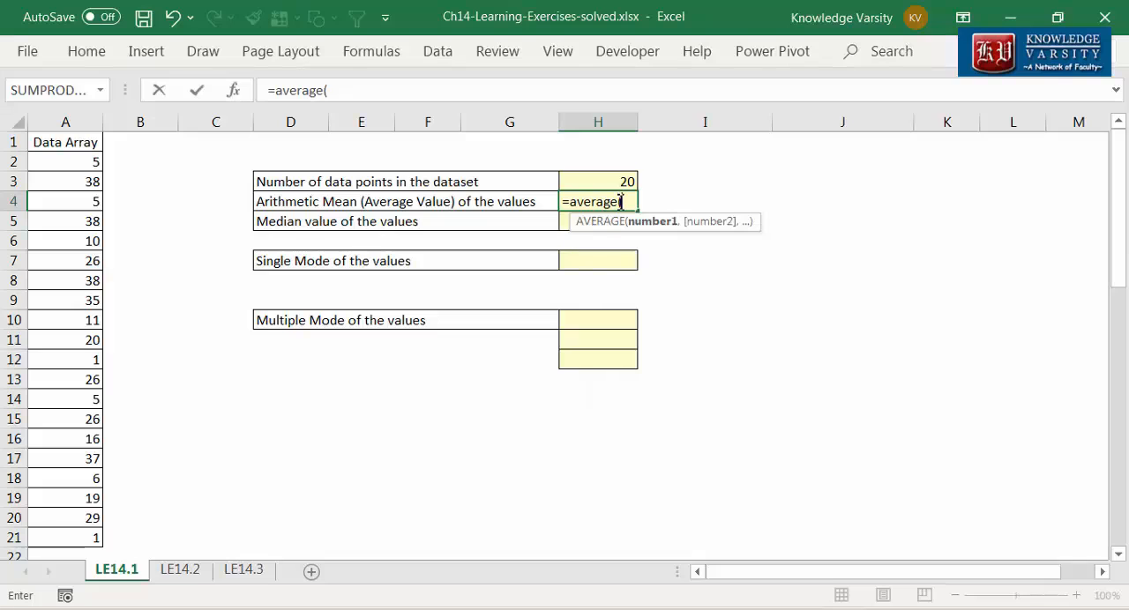
pyautogui.click(239, 92)
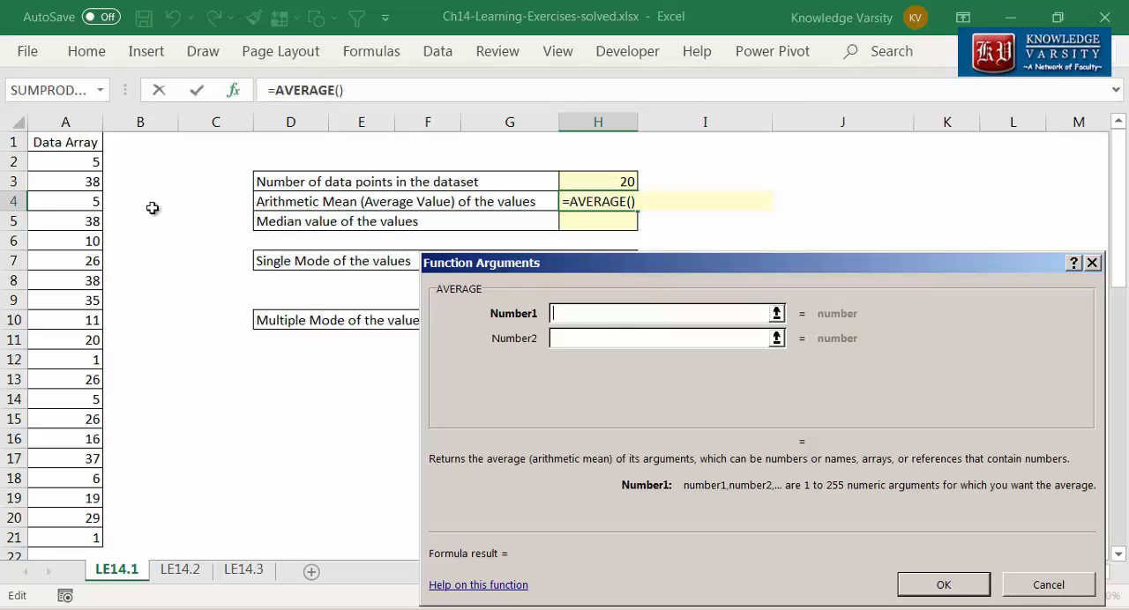
pyautogui.moveTo(88, 161); pyautogui.dragTo(55, 535)
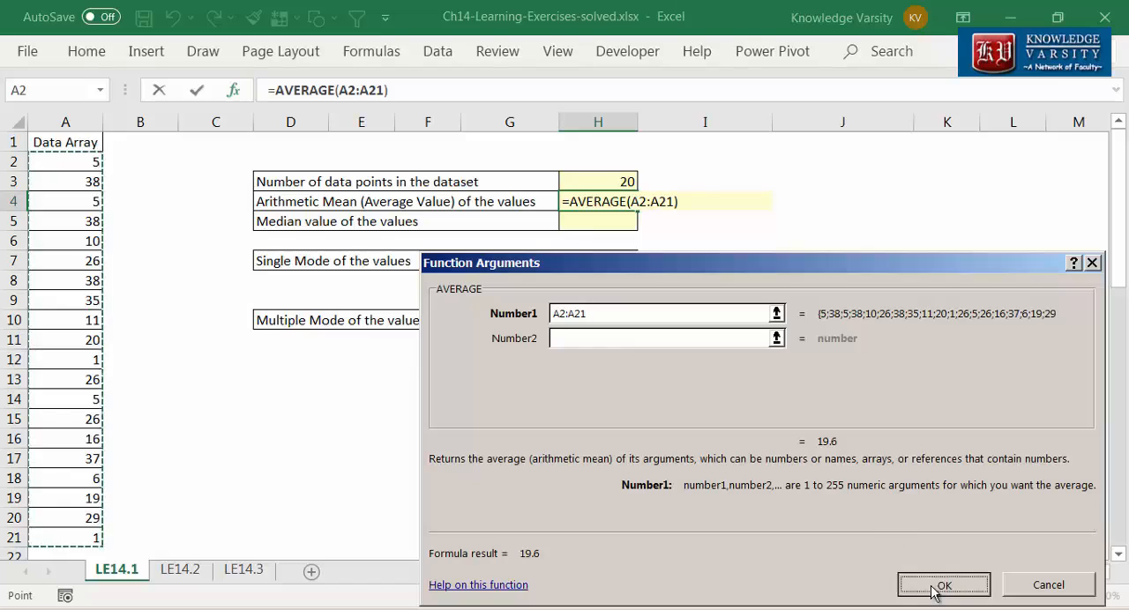
pyautogui.click(932, 590)
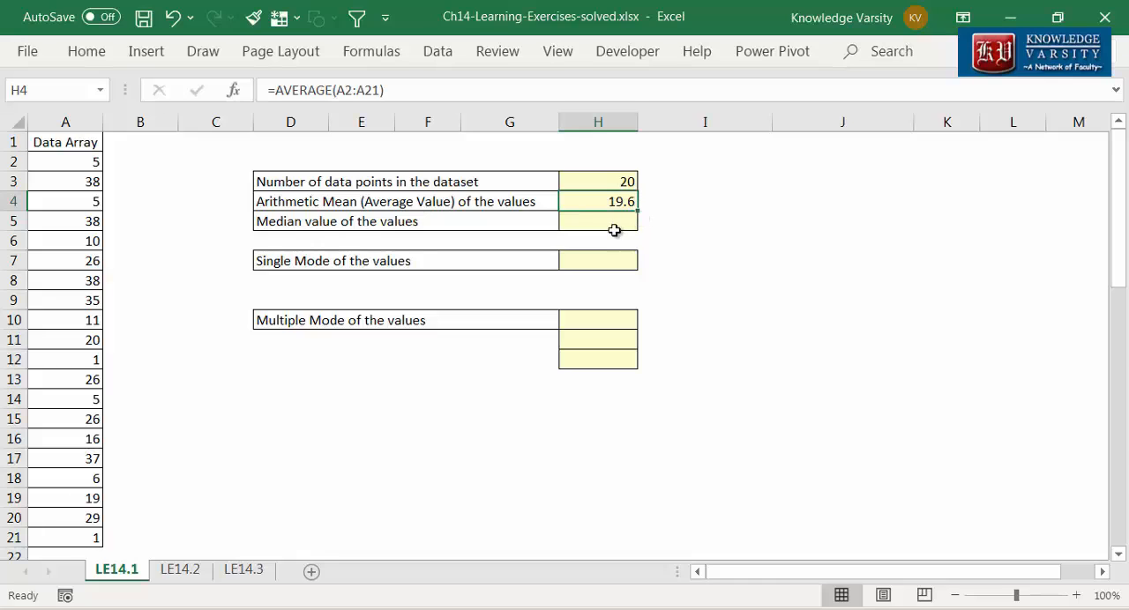
# Step: Calculate the median in H5 with the MEDIAN function over the data range A2:A21
pyautogui.click(612, 223)
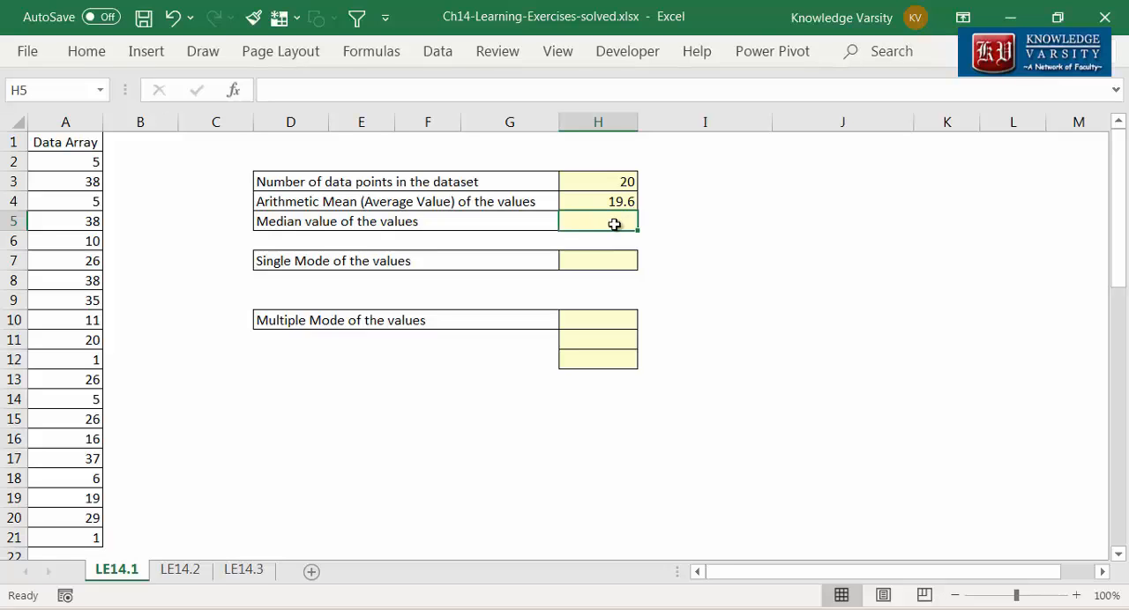
pyautogui.write('=median(')
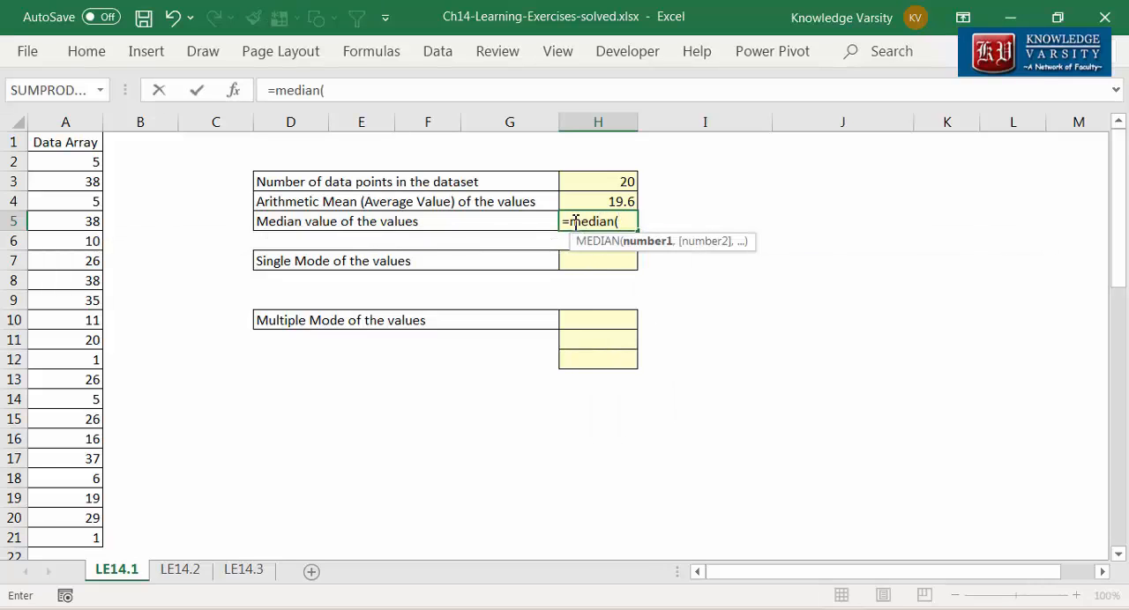
pyautogui.click(234, 91)
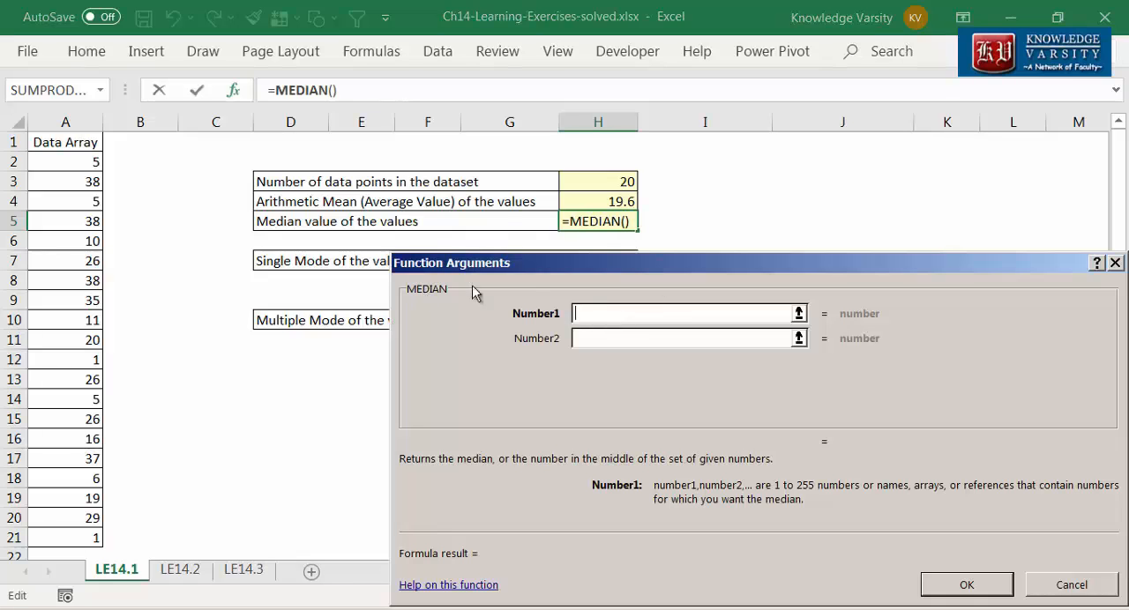
pyautogui.moveTo(67, 159); pyautogui.dragTo(61, 538)
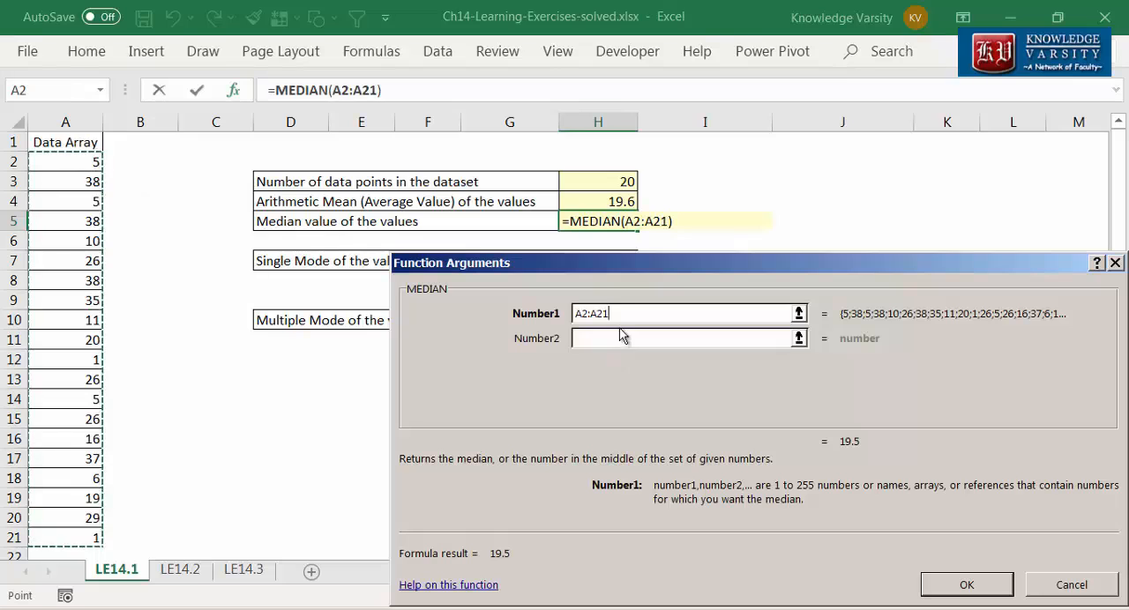
pyautogui.click(968, 584)
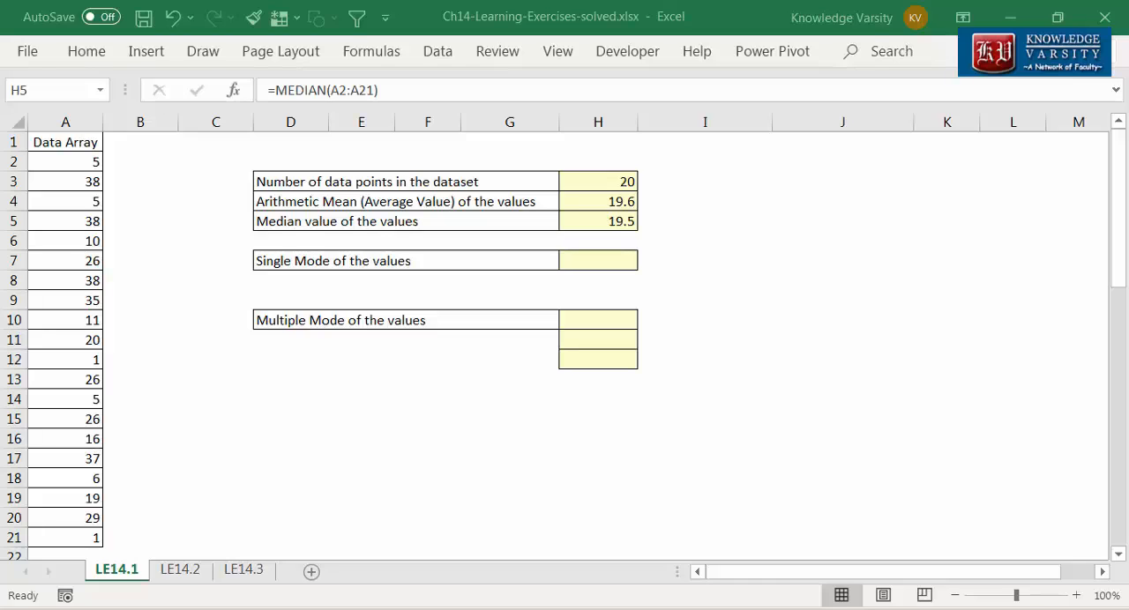
# Step: Calculate the single mode in H7 with the MODE.SNGL function over A2:A21
pyautogui.click(611, 259)
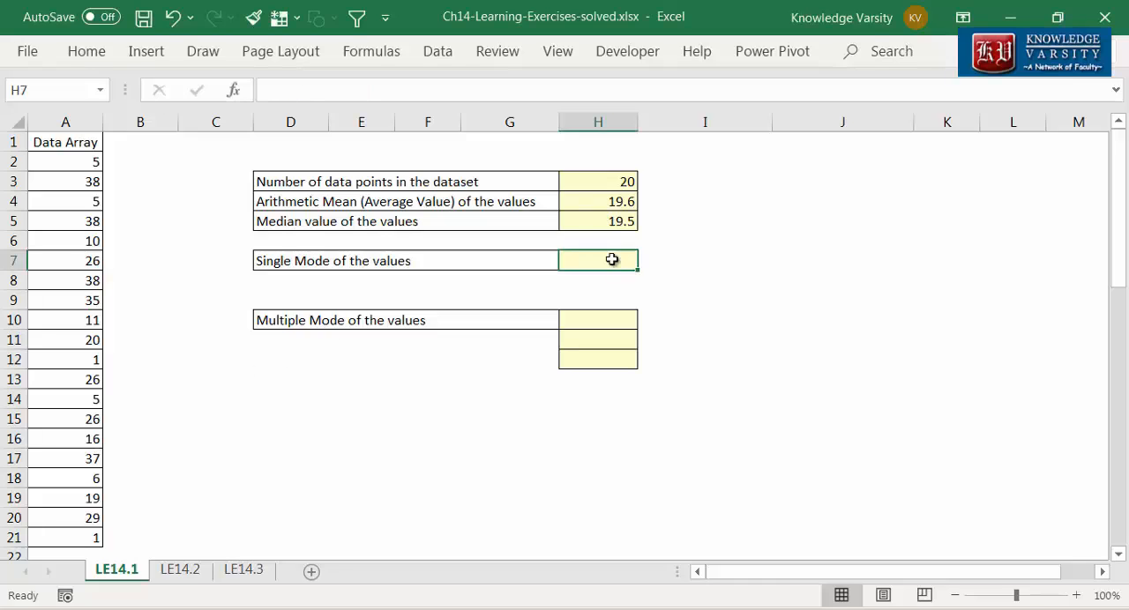
pyautogui.write('=')
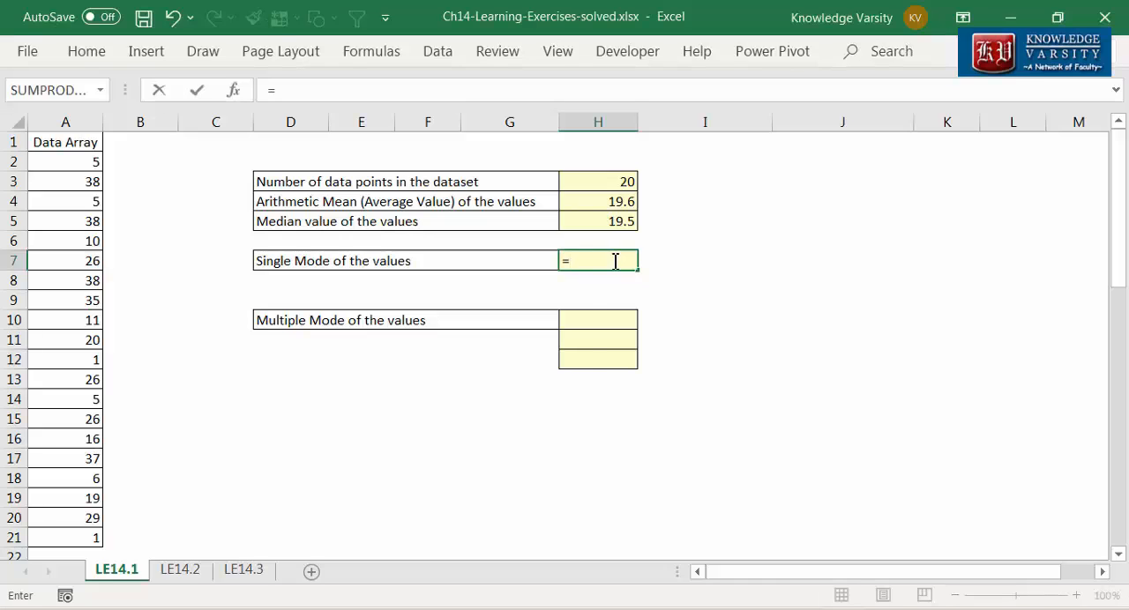
pyautogui.write('mode.sngl(')
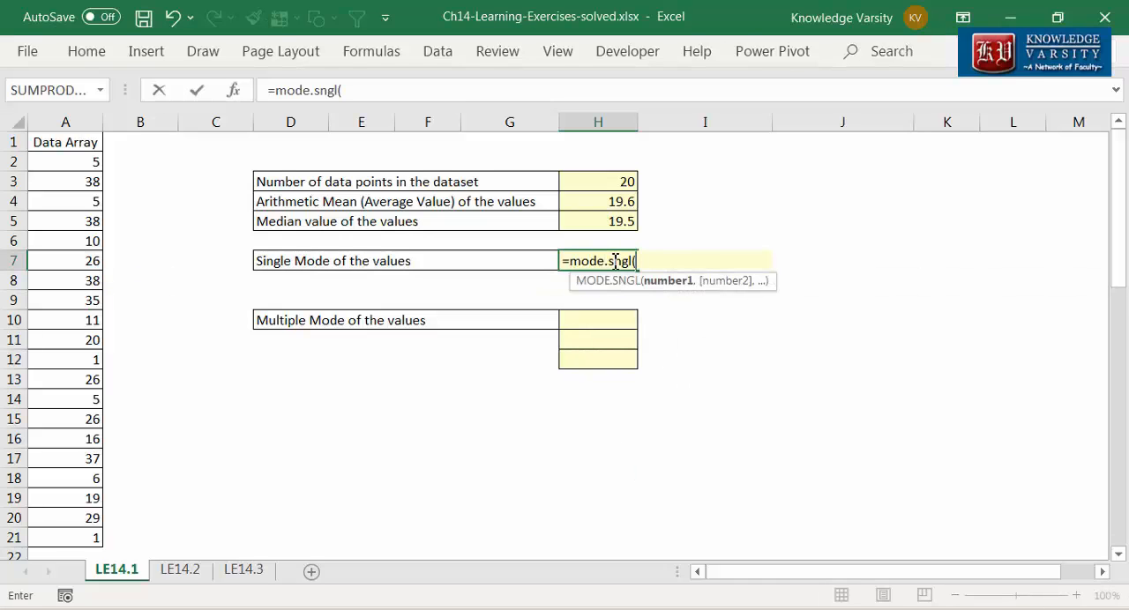
pyautogui.click(232, 91)
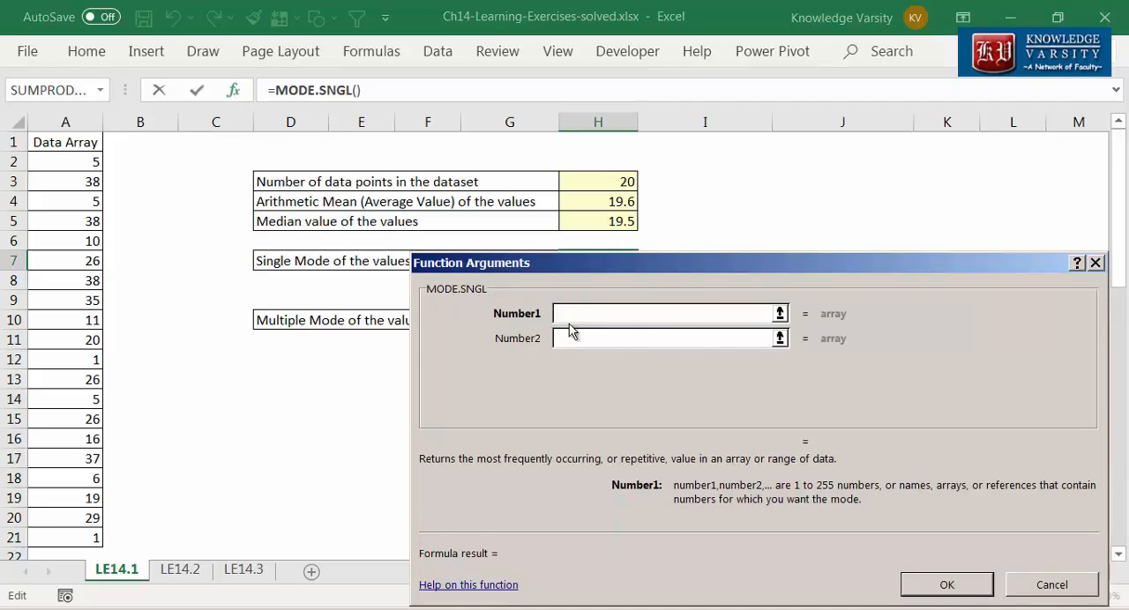
pyautogui.moveTo(88, 168); pyautogui.dragTo(58, 534)
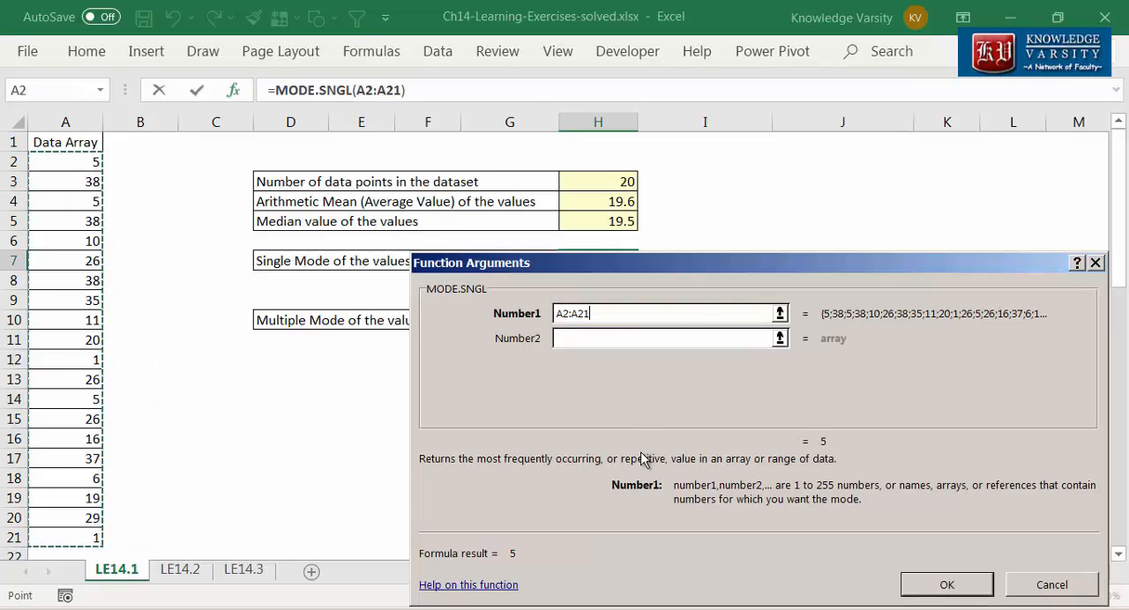
pyautogui.click(940, 589)
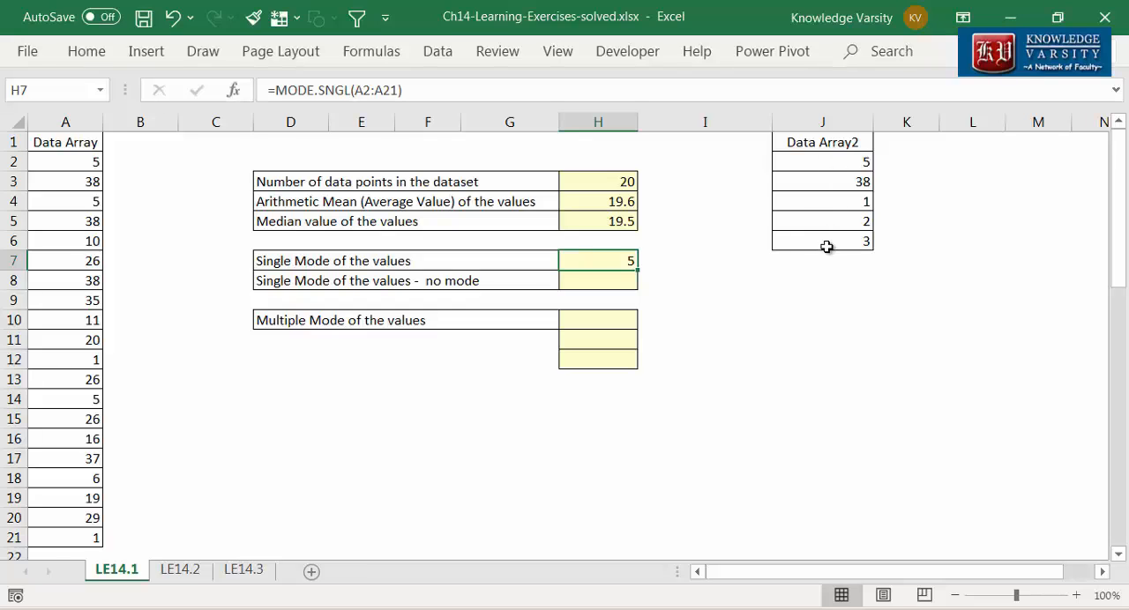
# Step: Enter a MODE.SNGL formula over the Data Array2 values J2:J6 in H8 for the no-mode case
pyautogui.click(619, 282)
pyautogui.write('=mode.')
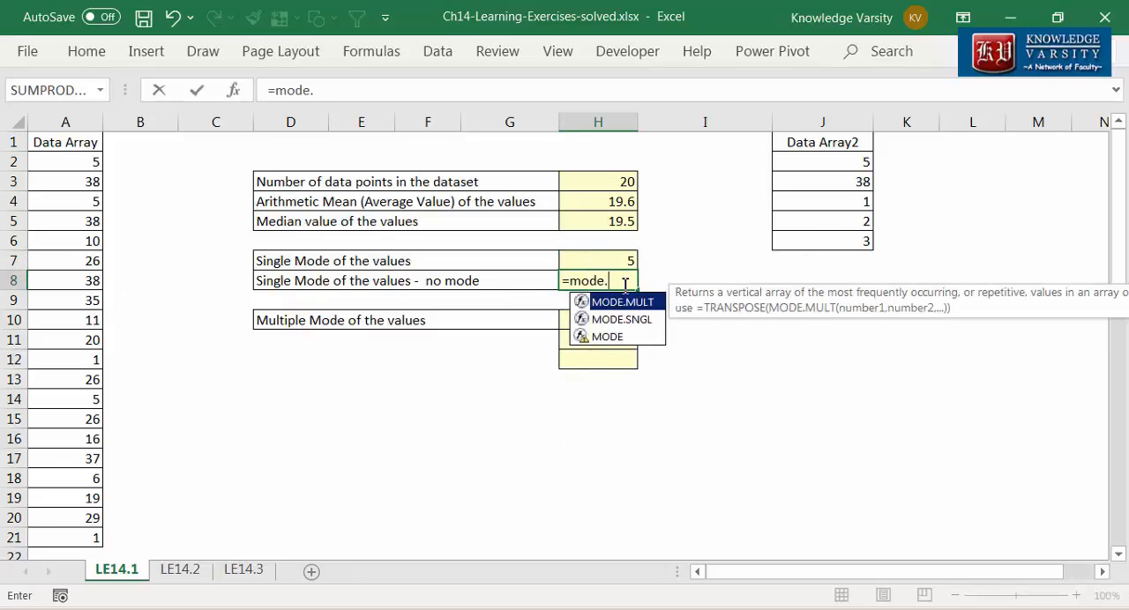
pyautogui.write('sng')
pyautogui.write('(')
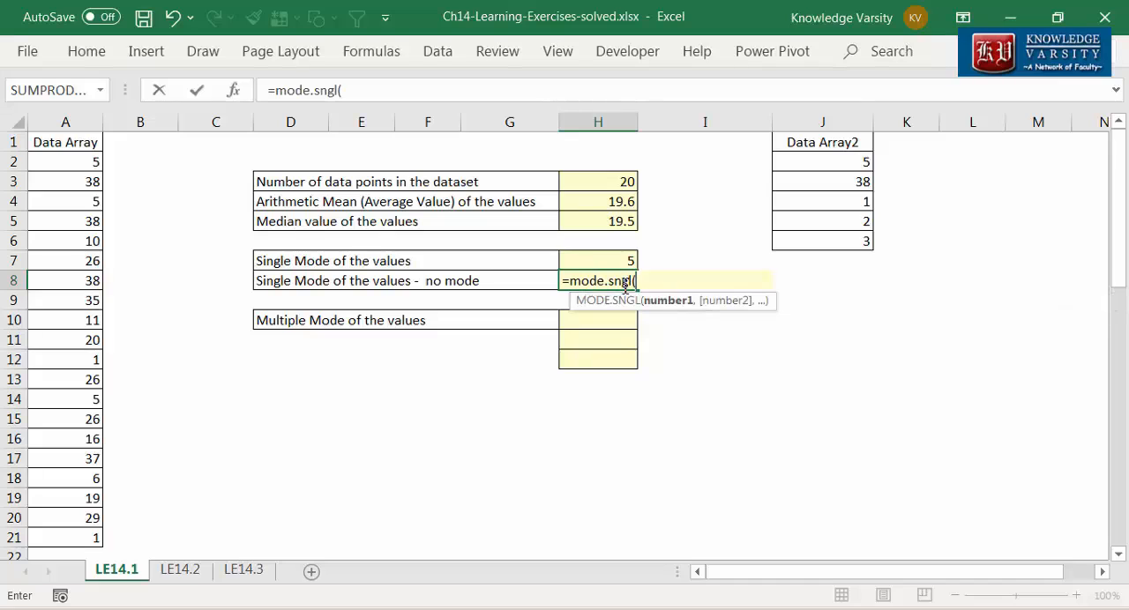
pyautogui.click(234, 90)
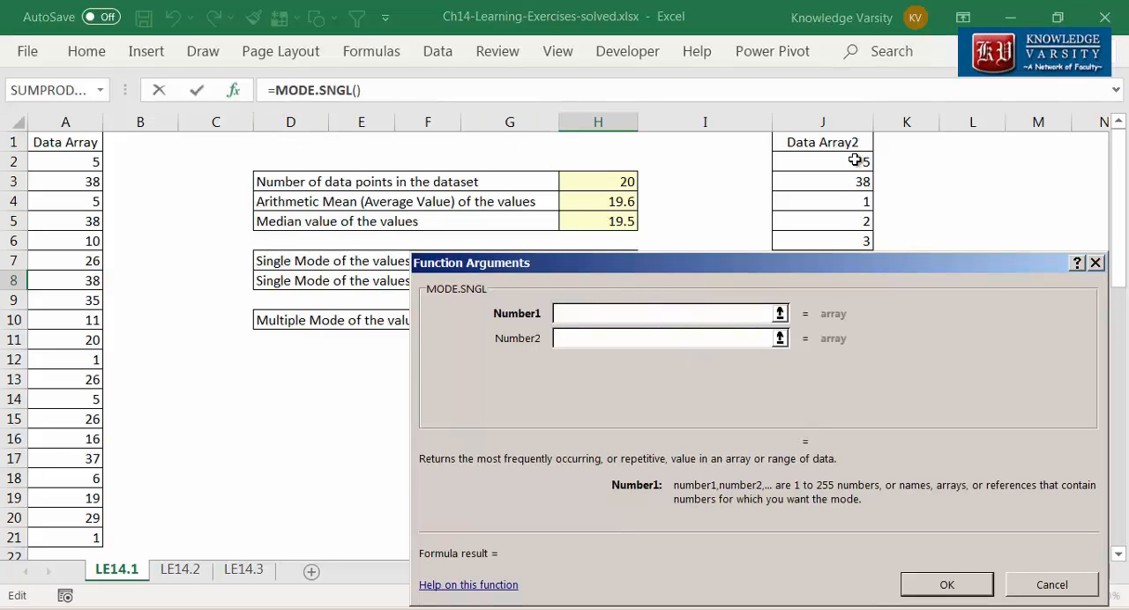
pyautogui.moveTo(857, 159); pyautogui.dragTo(850, 241)
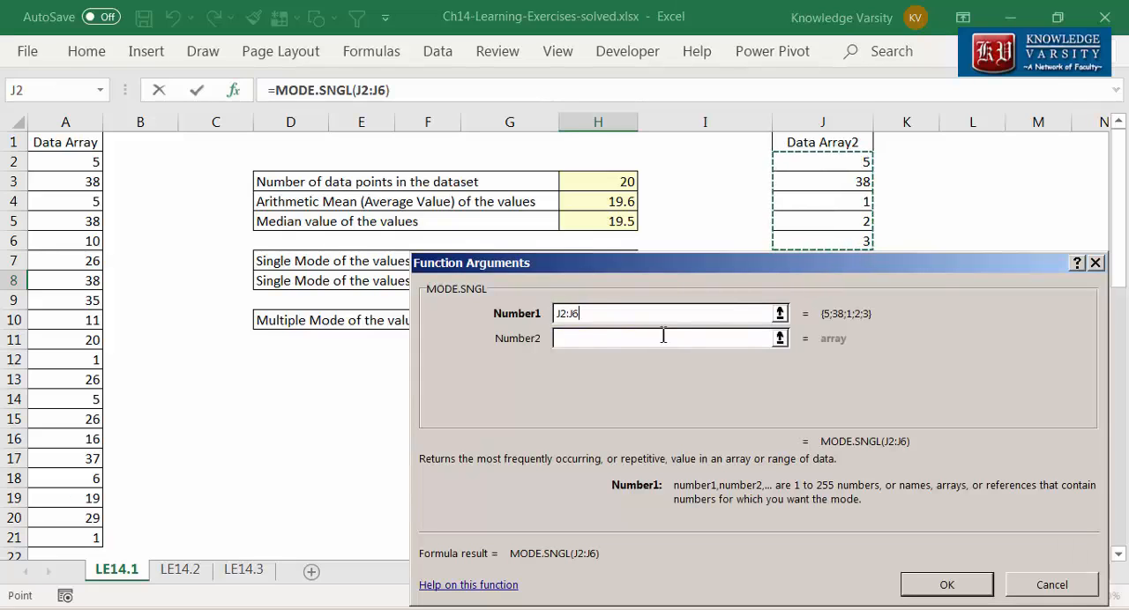
pyautogui.click(927, 587)
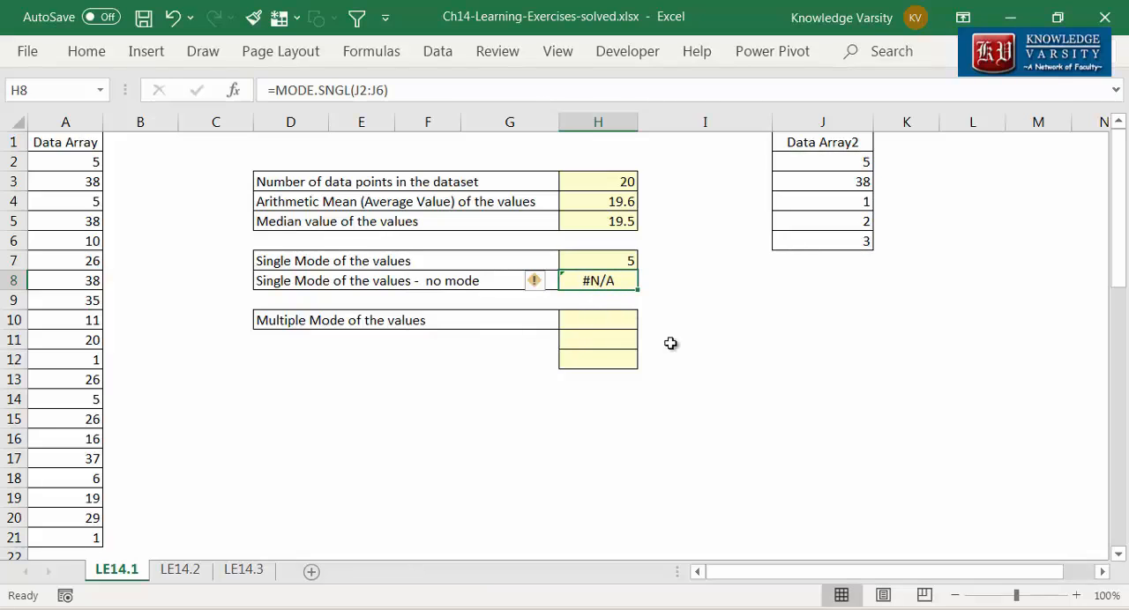
# Step: Enter a MODE.MULT formula over A2:A21 in H10 for the multiple modes of the values
pyautogui.click(615, 320)
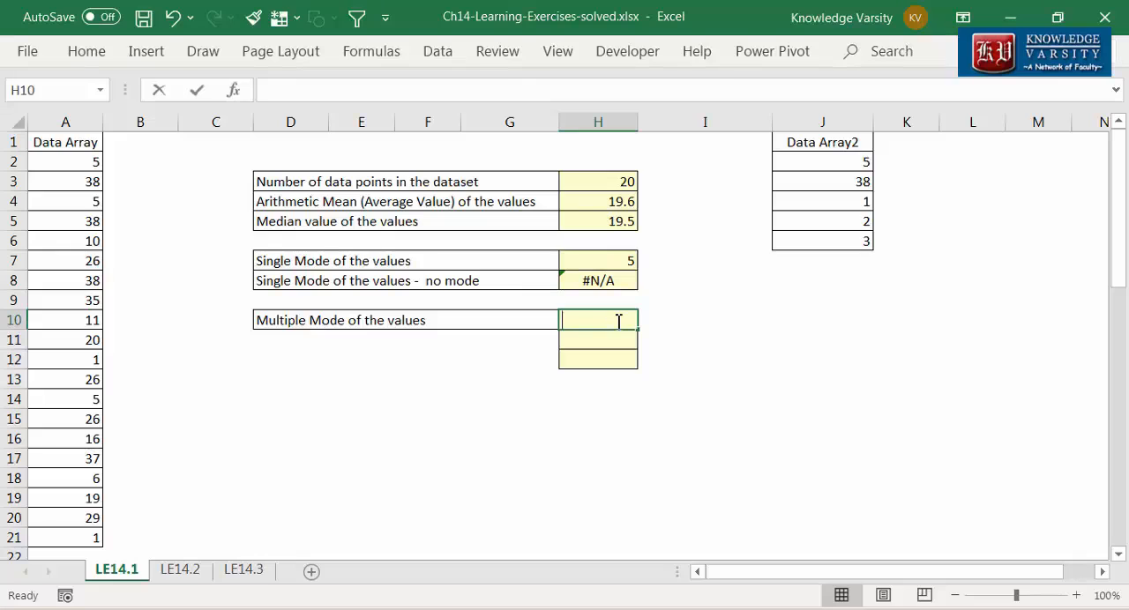
pyautogui.write('=mode.mult(')
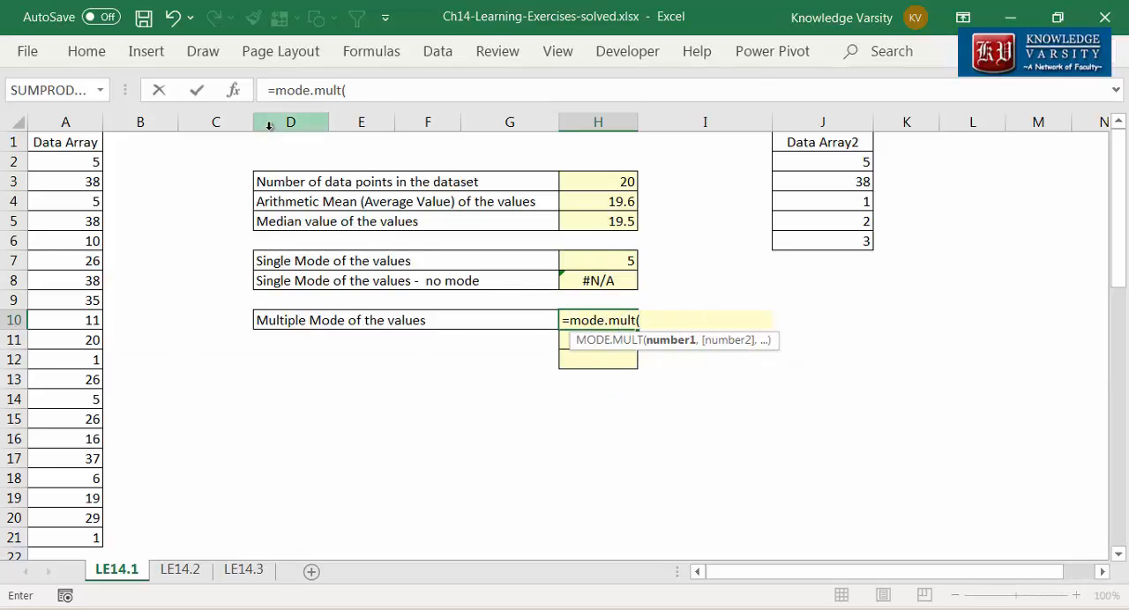
pyautogui.click(234, 91)
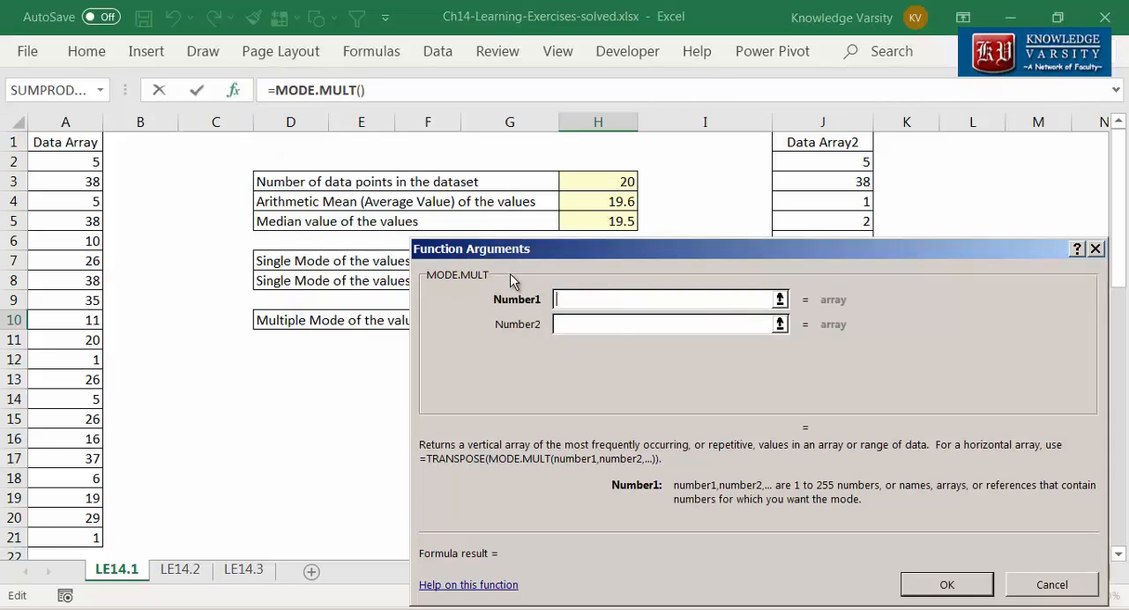
pyautogui.moveTo(92, 164); pyautogui.dragTo(64, 534)
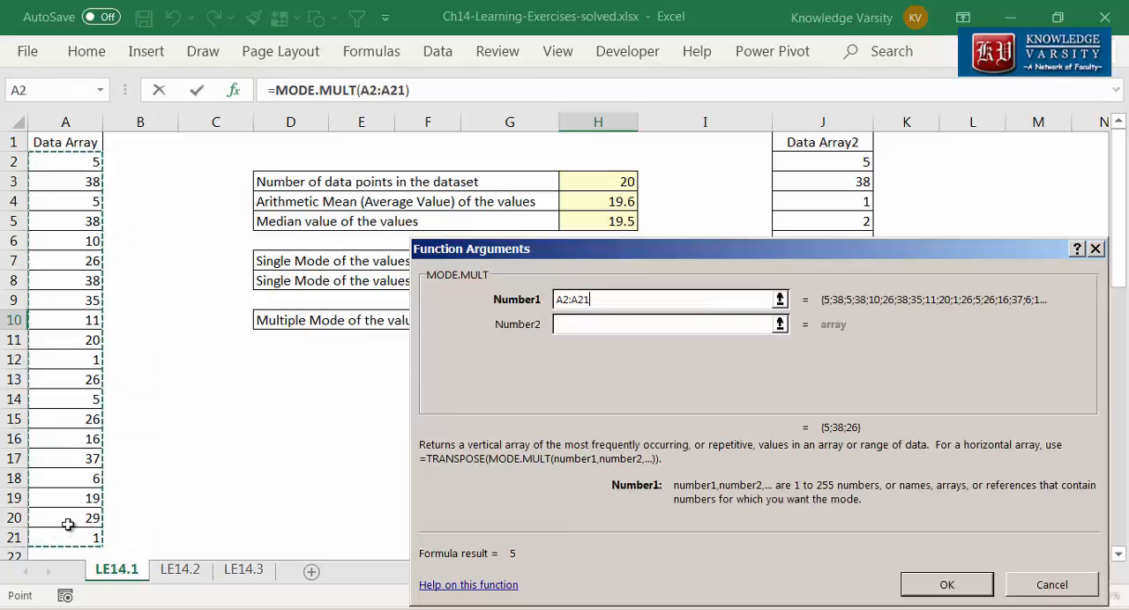
pyautogui.click(931, 588)
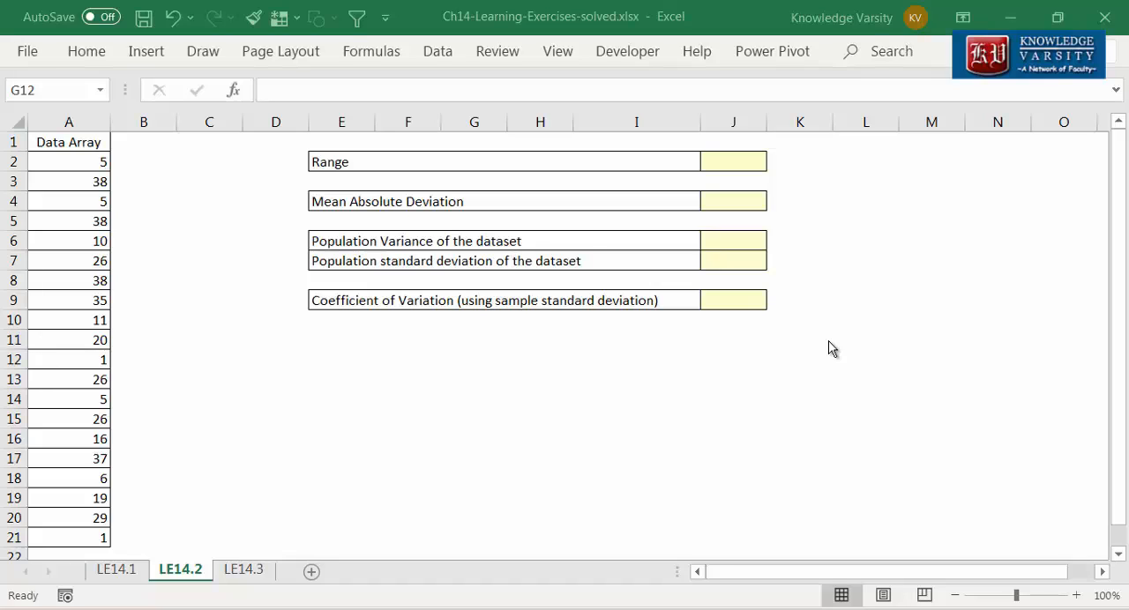
# Step: Enter a MAX formula over the data range A2:A21 in the Range cell J2
pyautogui.press('Right')
pyautogui.press('Right')
pyautogui.press('Right')
pyautogui.click(745, 159)
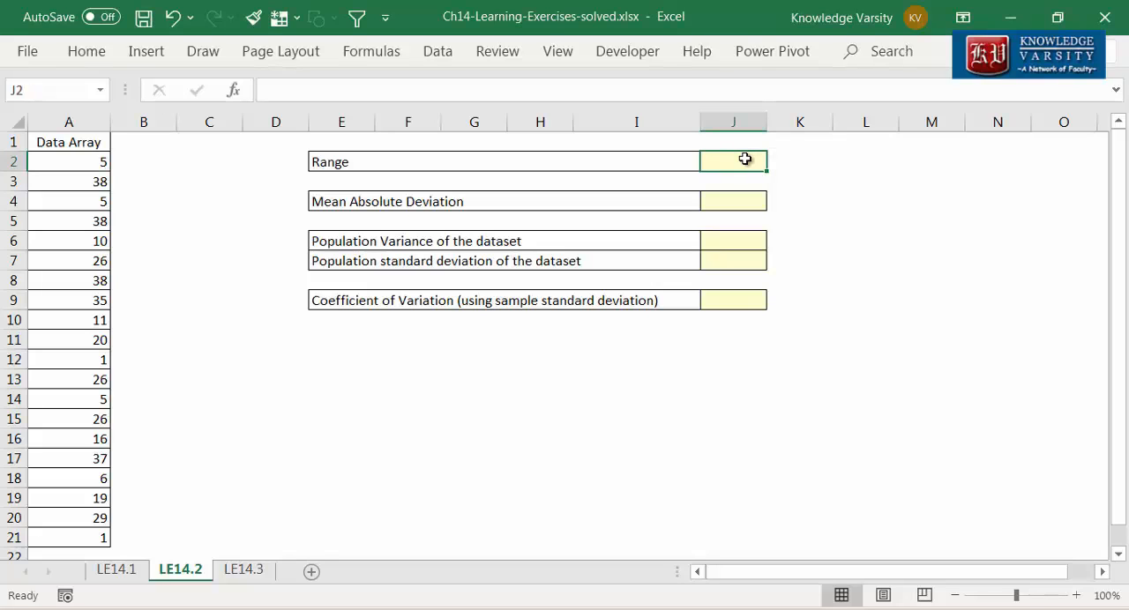
pyautogui.write('=max(')
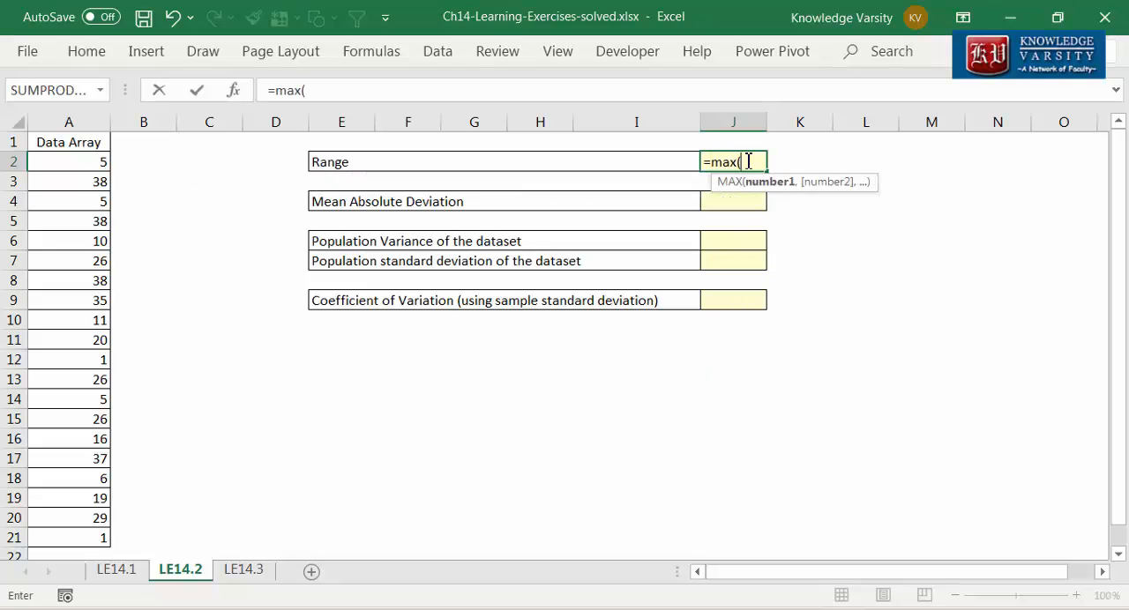
pyautogui.hotkey('ctrl', 'a')
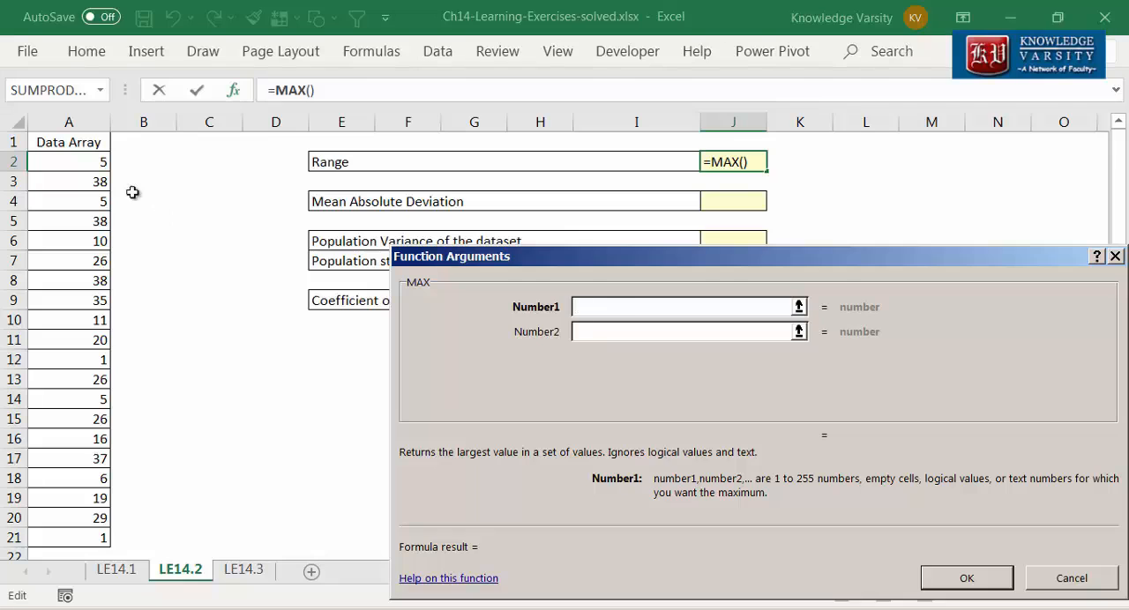
pyautogui.moveTo(92, 163); pyautogui.dragTo(88, 538)
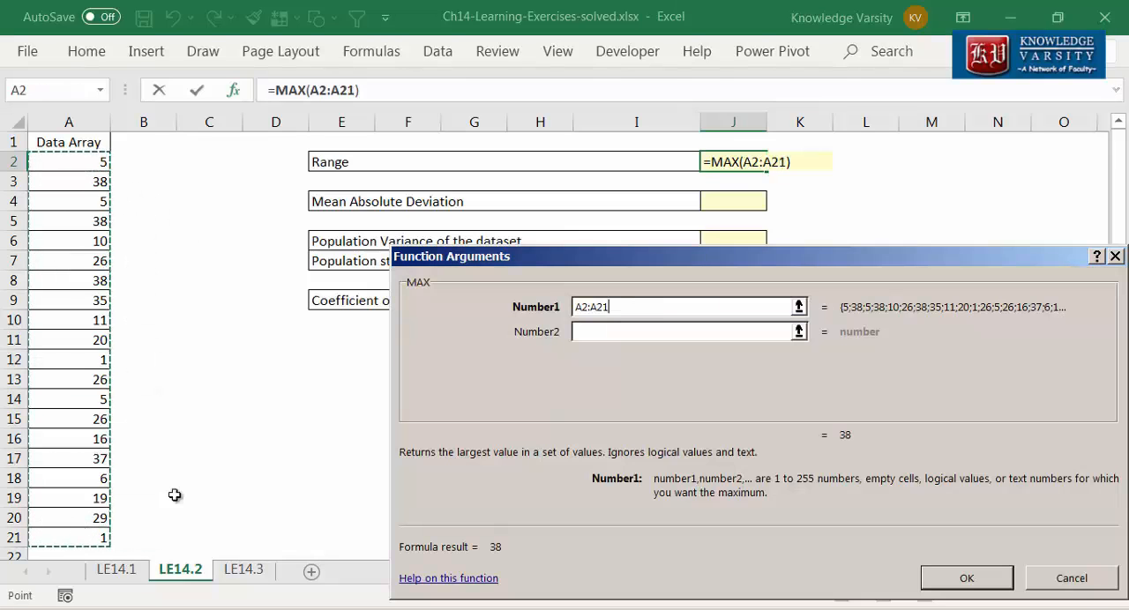
pyautogui.click(954, 586)
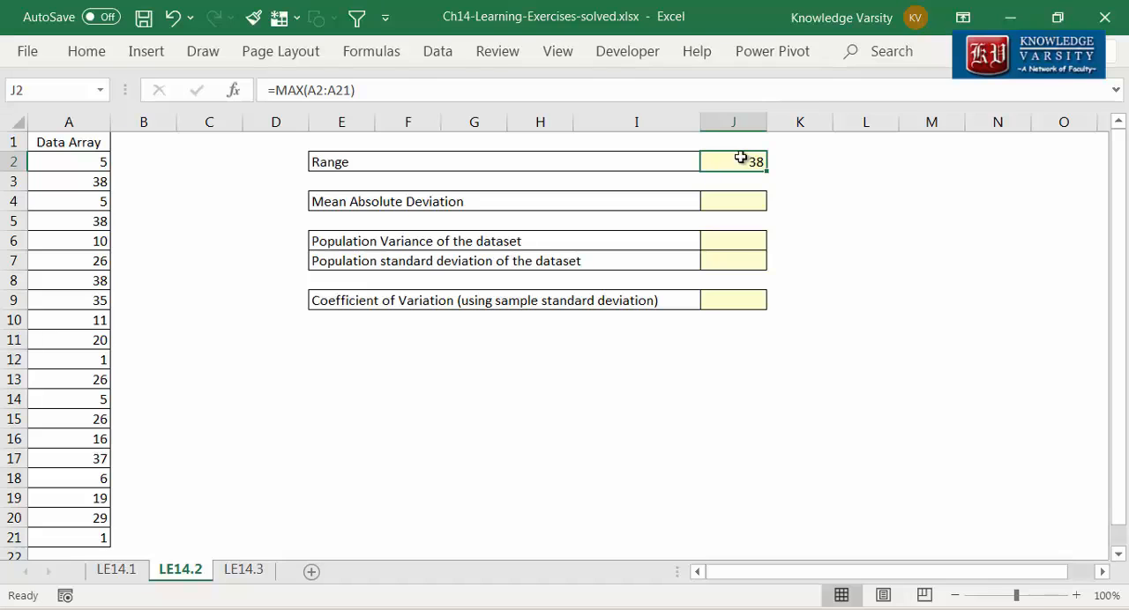
# Step: Extend the J2 formula by subtracting MIN(A2:A21) to calculate the range of the data
pyautogui.press('F2')
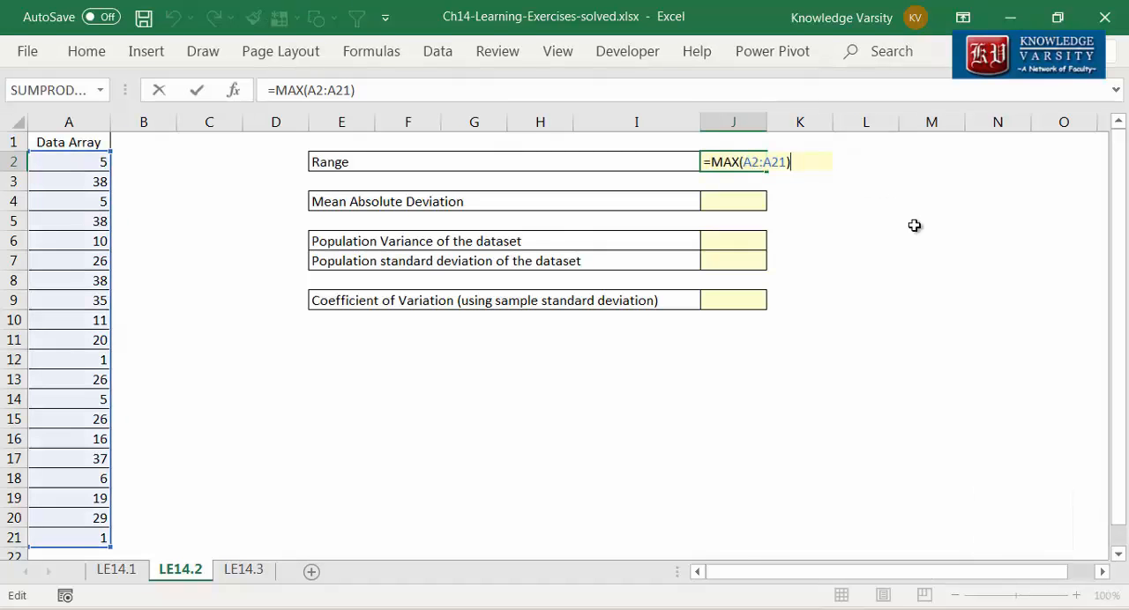
pyautogui.write('-mi')
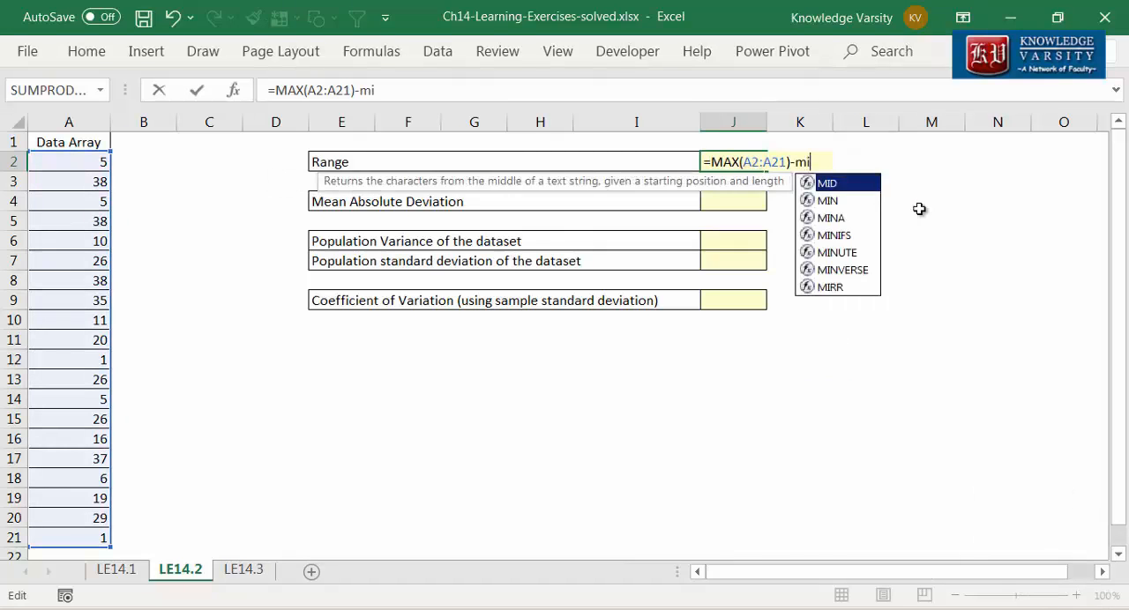
pyautogui.write('n(')
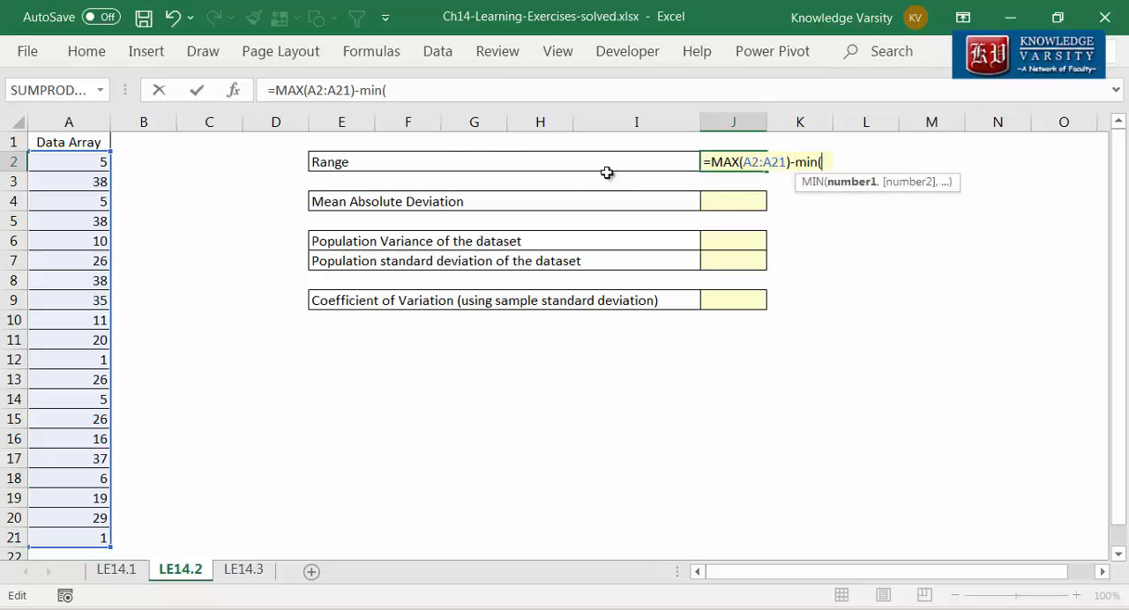
pyautogui.click(233, 90)
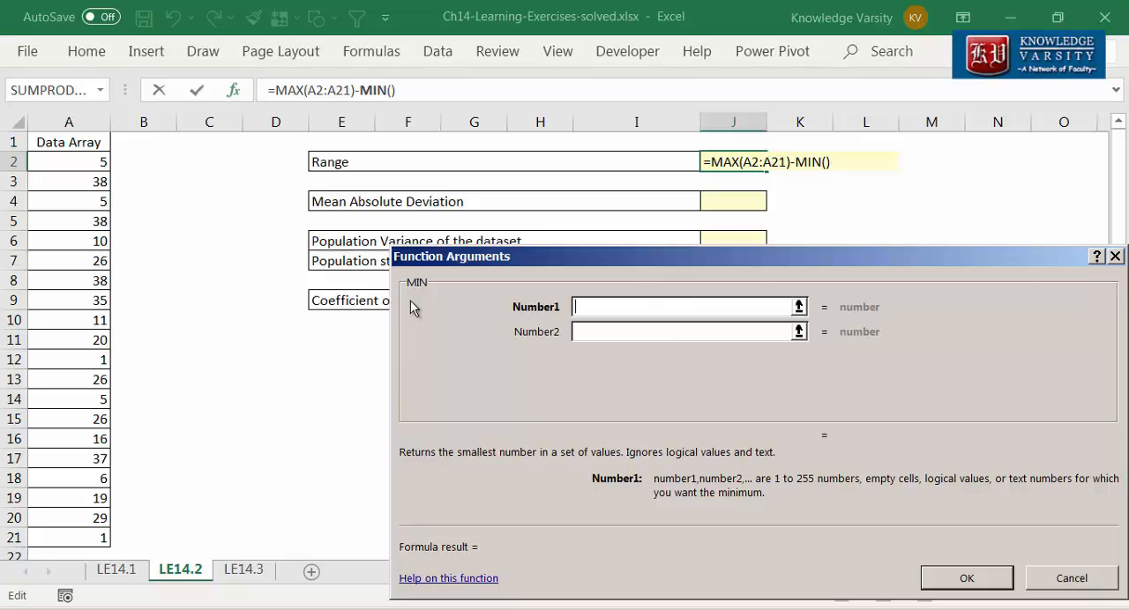
pyautogui.moveTo(88, 162); pyautogui.dragTo(63, 532)
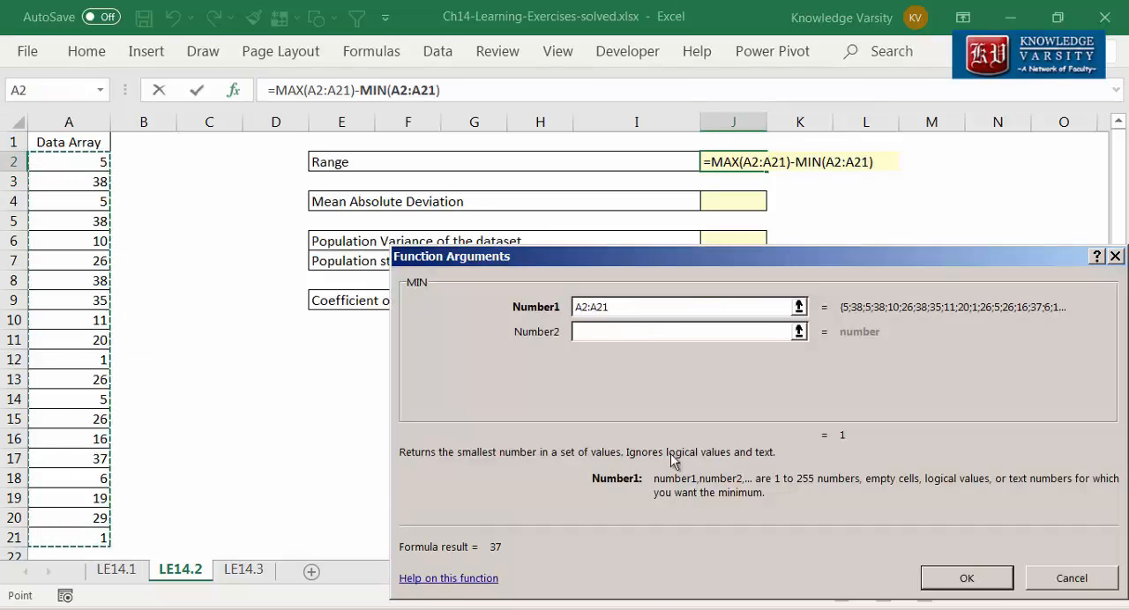
pyautogui.click(968, 579)
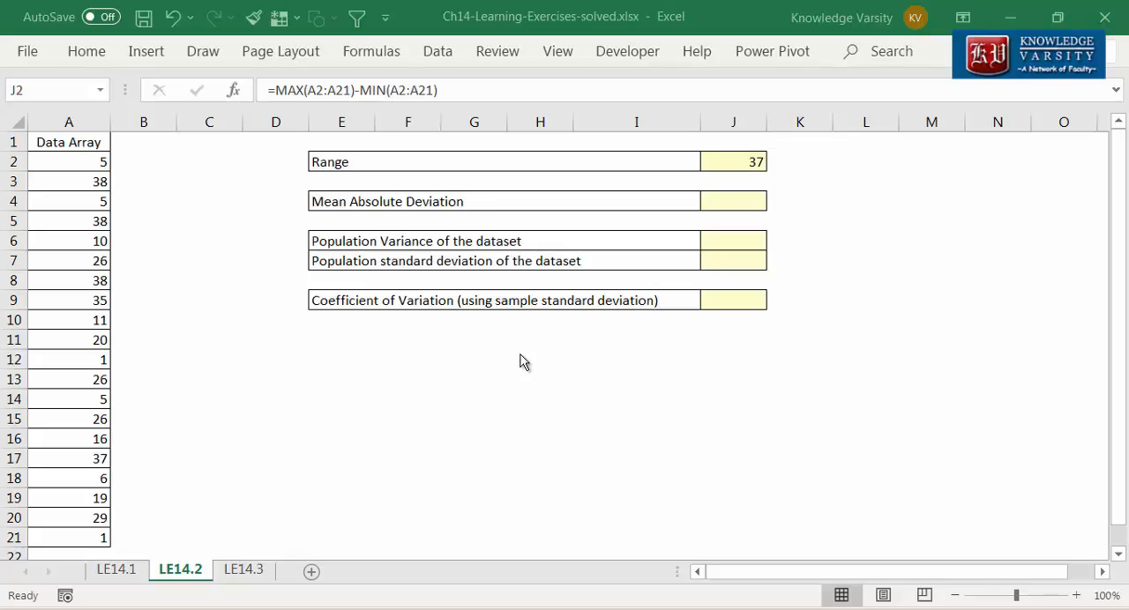
# Step: Calculate the mean absolute deviation in J4 with the AVEDEV function over A2:A21
pyautogui.click(725, 203)
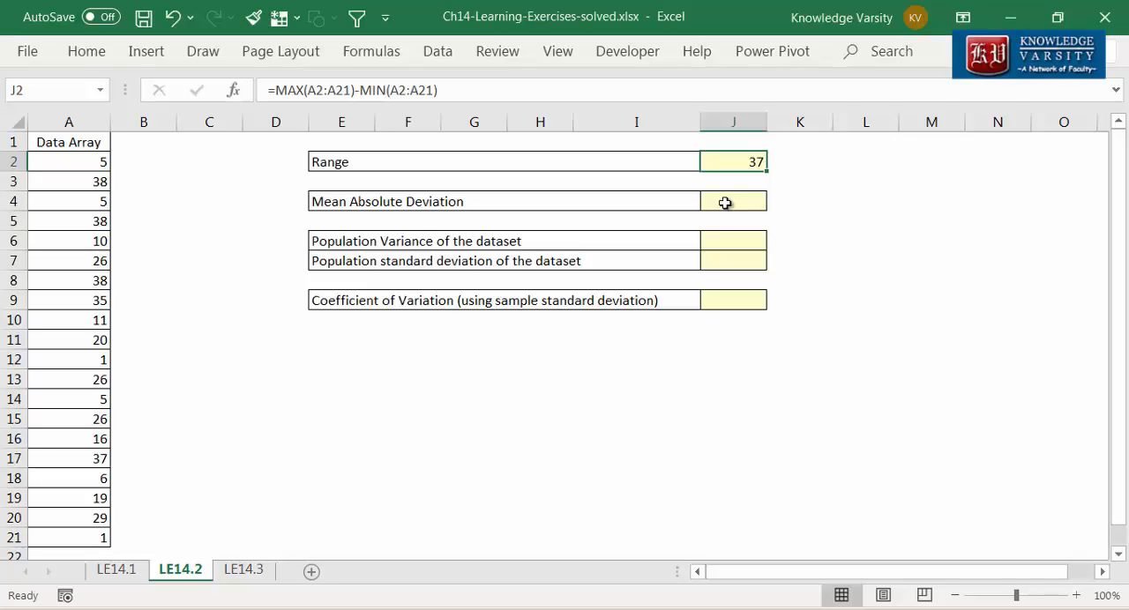
pyautogui.click(725, 203)
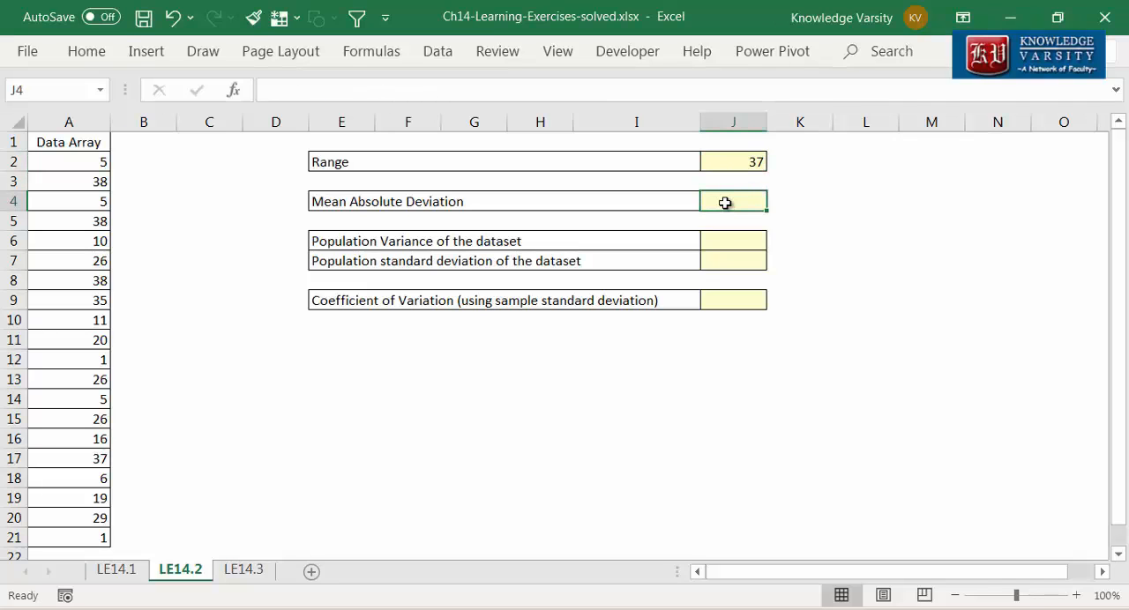
pyautogui.write('=avedev(')
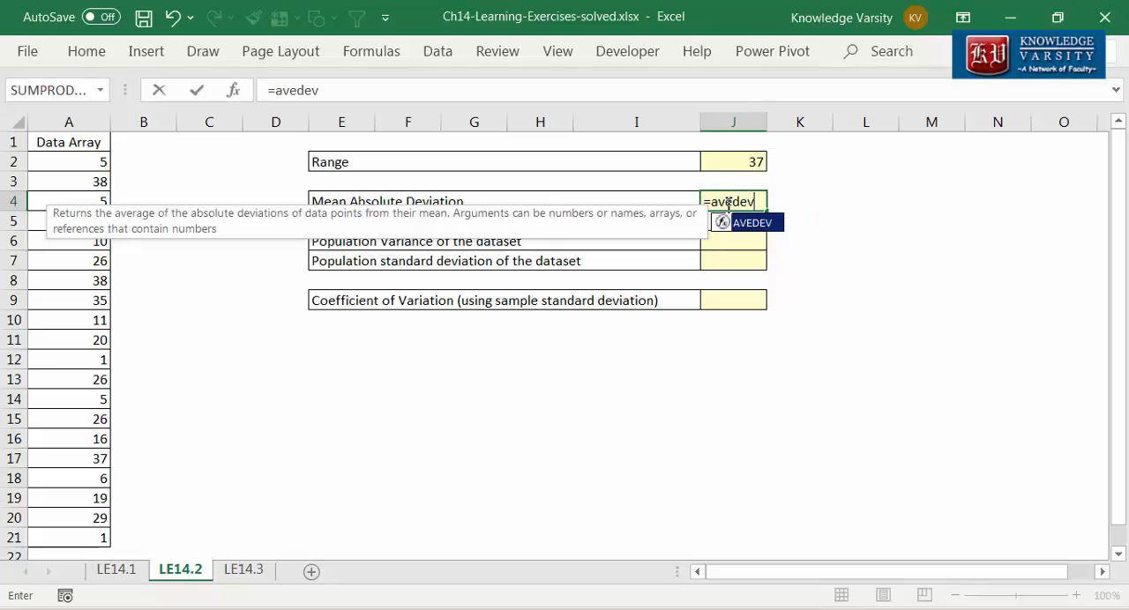
pyautogui.click(236, 93)
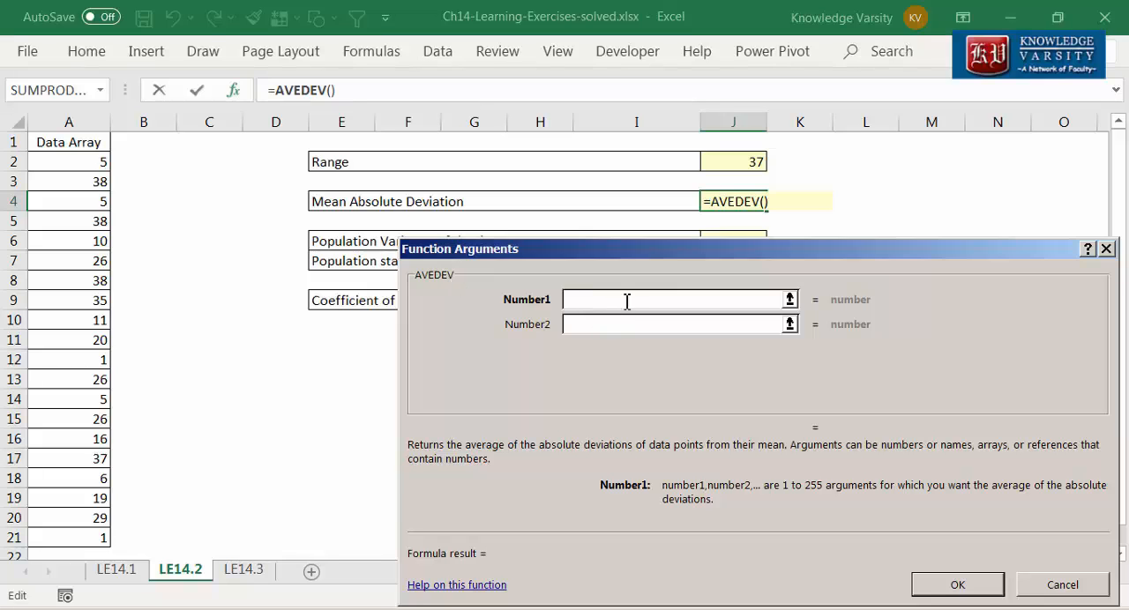
pyautogui.click(81, 164)
pyautogui.moveTo(81, 164); pyautogui.dragTo(86, 535)
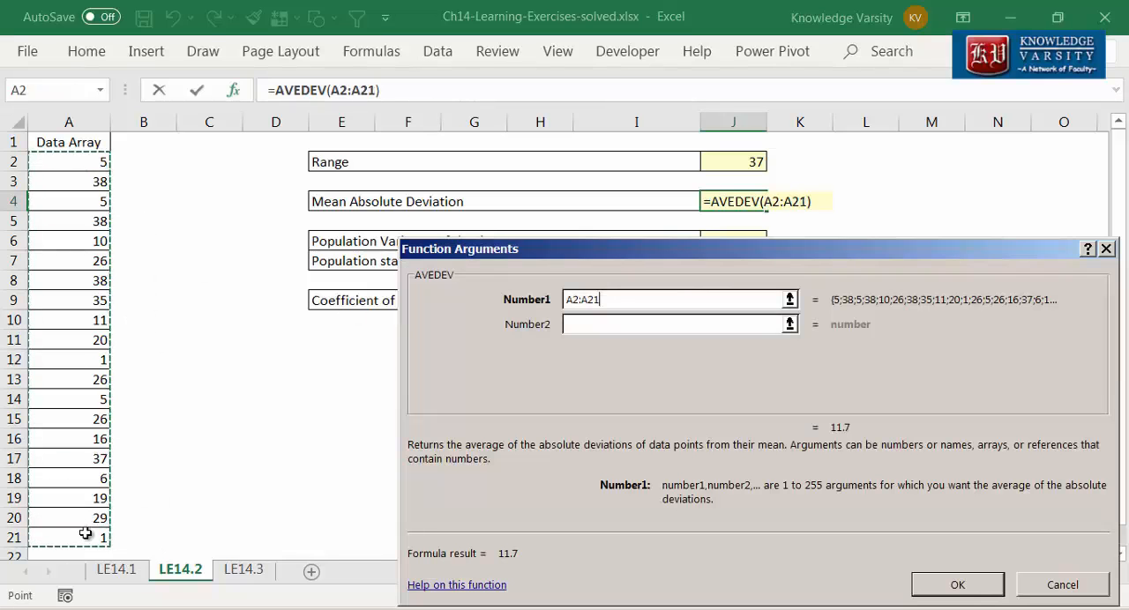
pyautogui.click(944, 586)
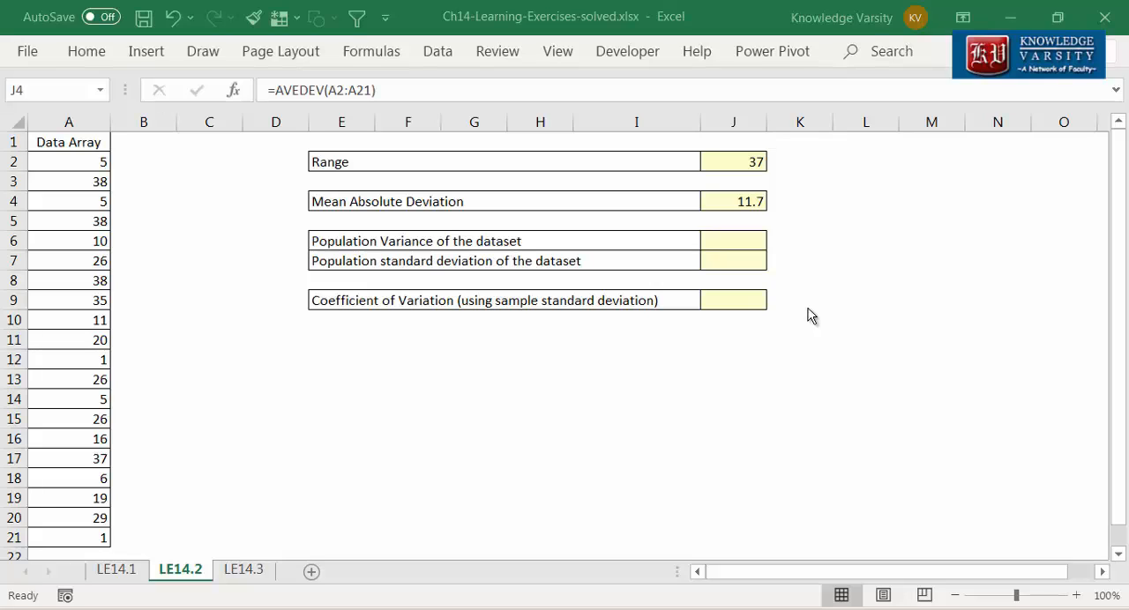
# Step: Note the standard deviation function names below the table, STDEV.P in H13 and STEDEV.S in H14
pyautogui.click(540, 379)
pyautogui.write('STDEV.P')
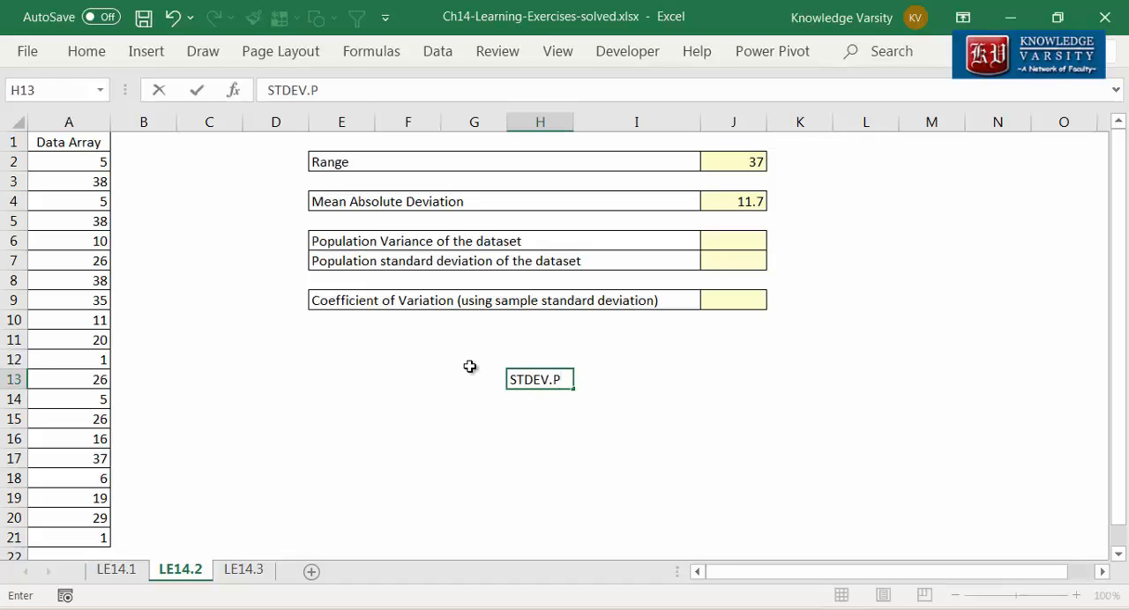
pyautogui.press('Return')
pyautogui.write('ST')
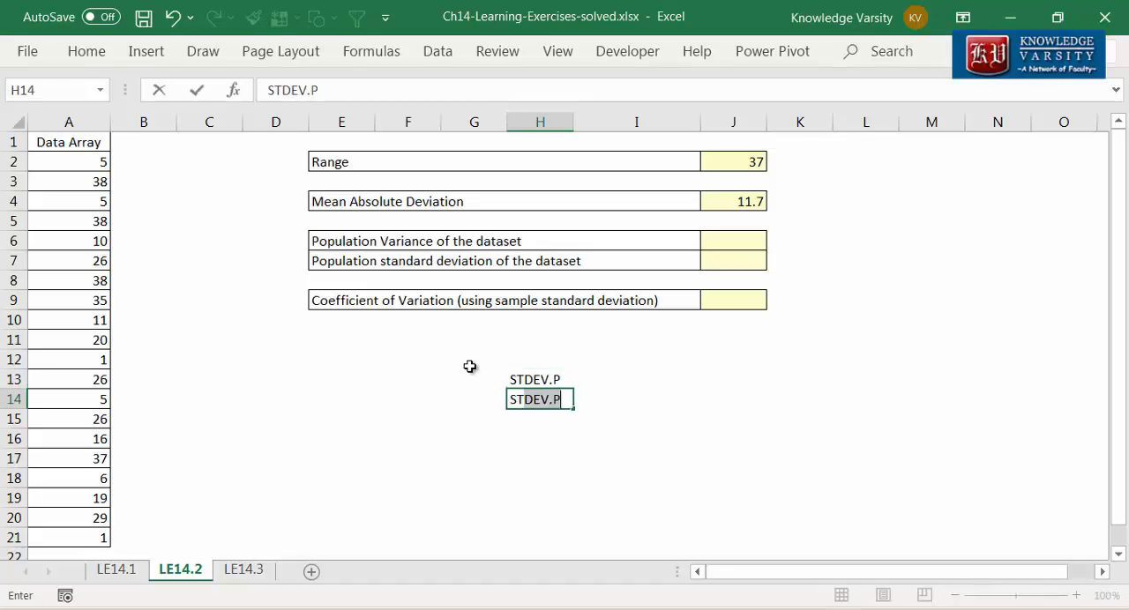
pyautogui.write('EDEV.S')
# Step: Note the variance function names VAR.P in J13 and VAR.S in J14
pyautogui.press('Up')
pyautogui.press('Right')
pyautogui.press('Right')
pyautogui.write('VAR.P')
pyautogui.press('Return')
pyautogui.write('VAR.S')
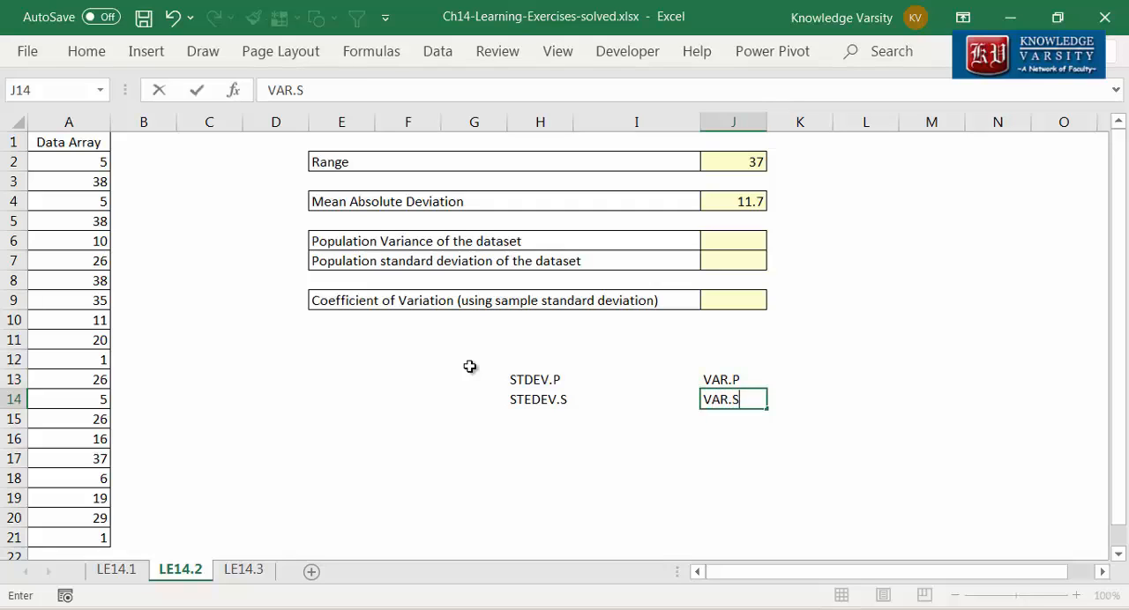
pyautogui.press('Return')
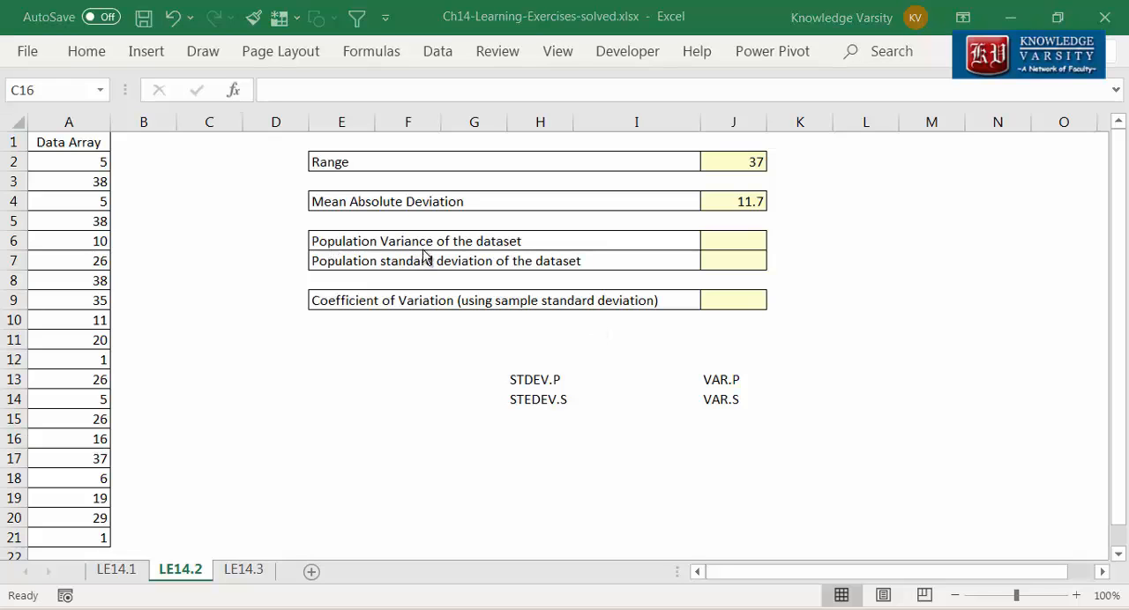
# Step: Calculate the population variance in J6 with the VAR.P function over A2:A21
pyautogui.click(744, 242)
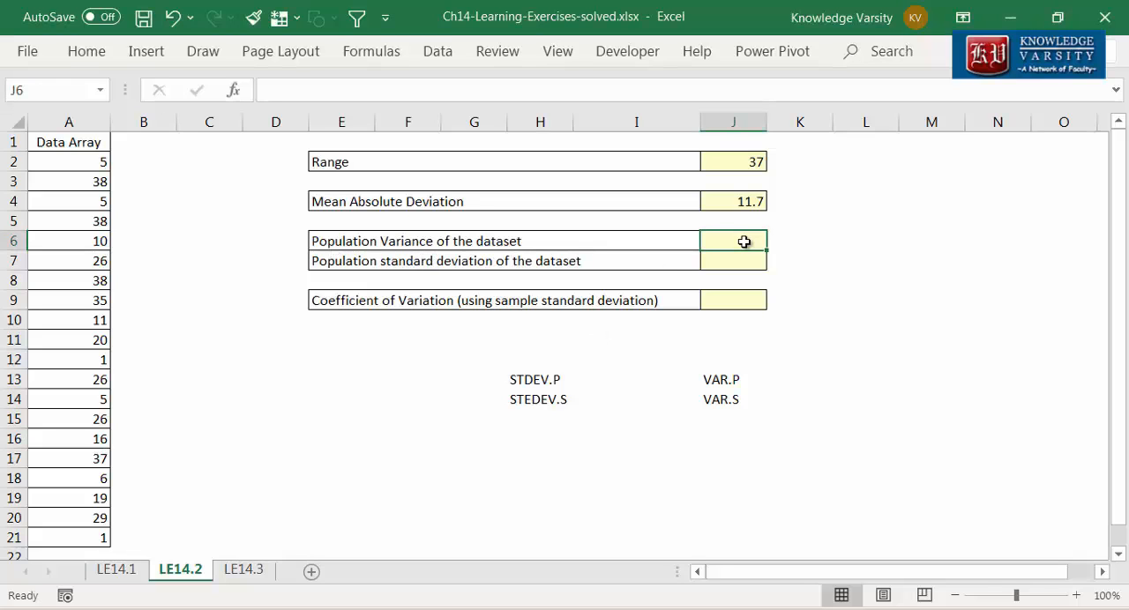
pyautogui.write('=var.p')
pyautogui.press('BackSpace')
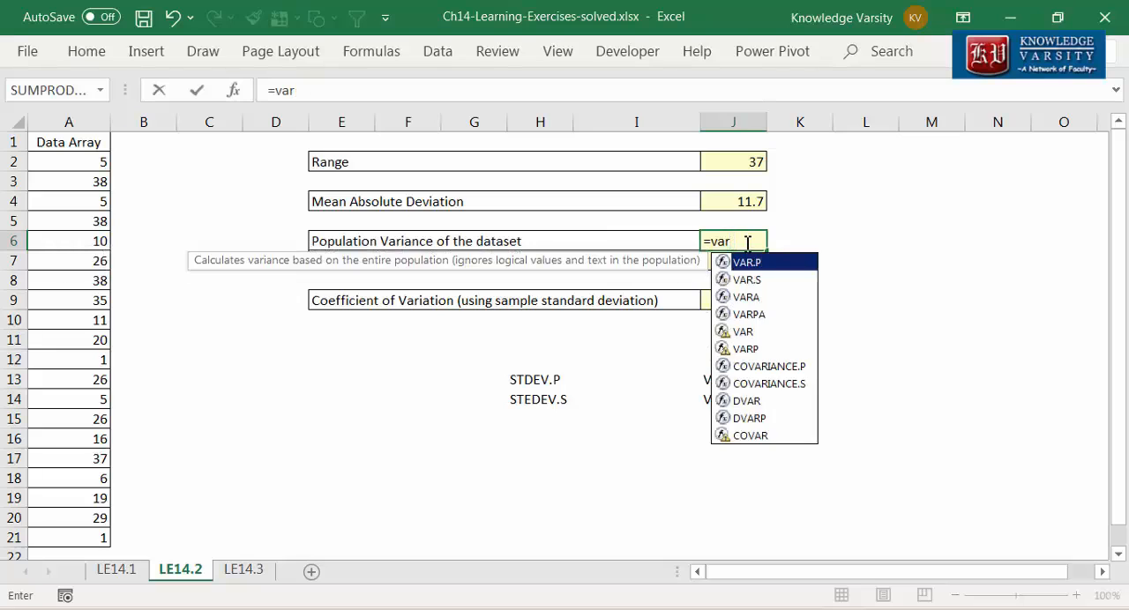
pyautogui.write('.p(')
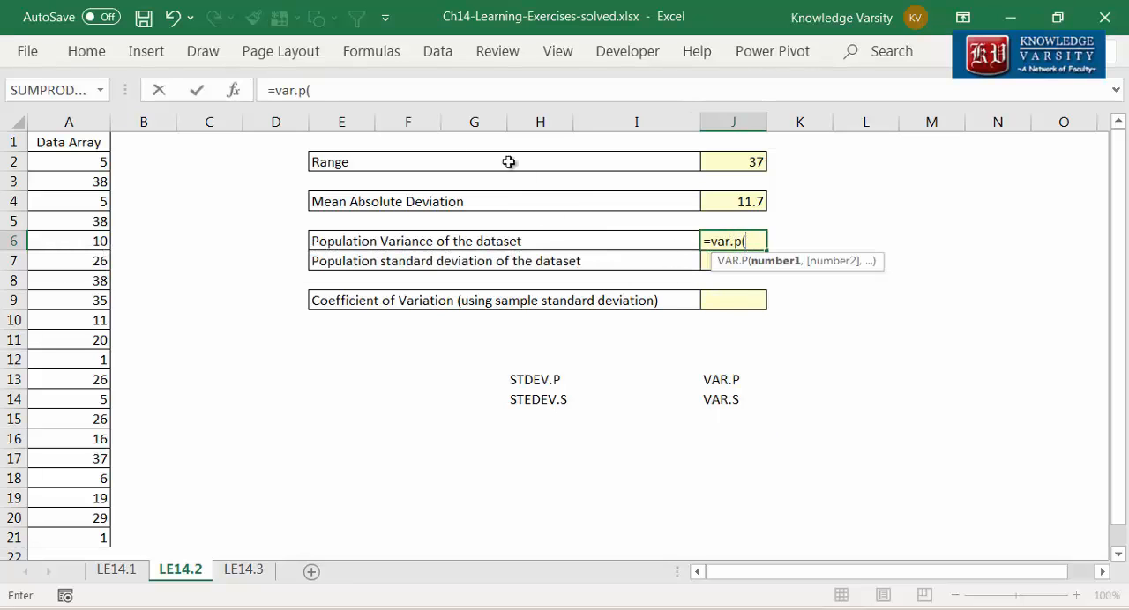
pyautogui.click(233, 92)
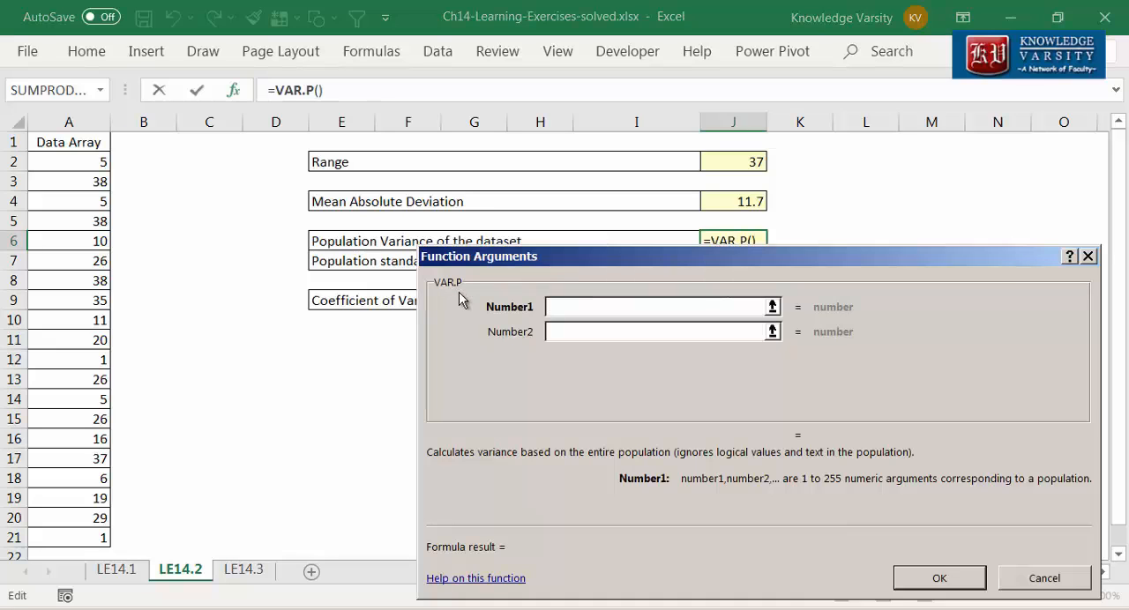
pyautogui.moveTo(89, 166); pyautogui.dragTo(76, 539)
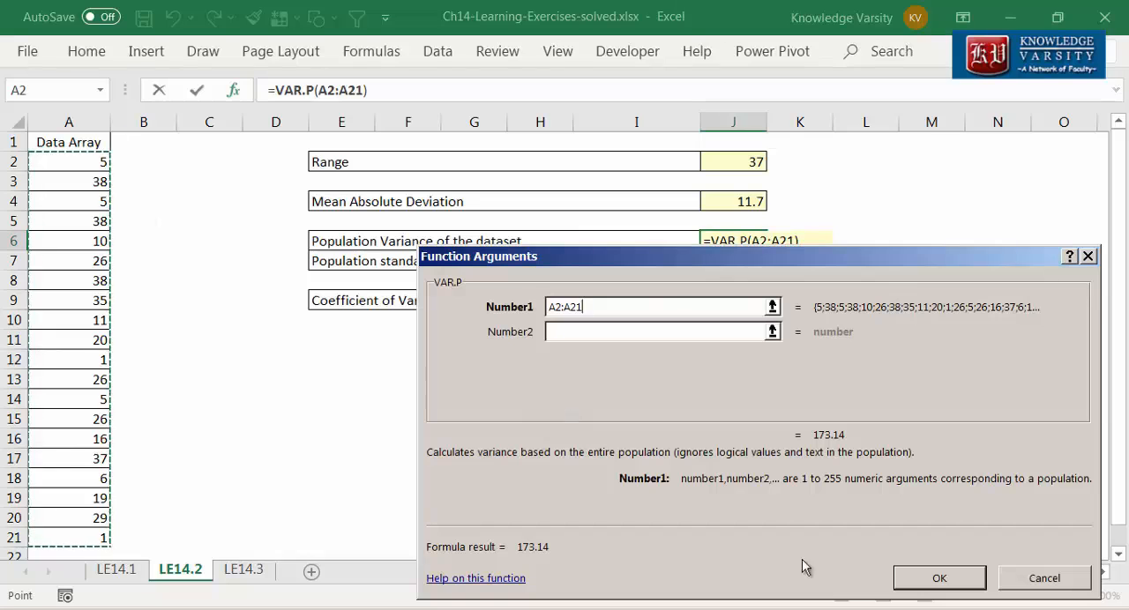
pyautogui.click(938, 579)
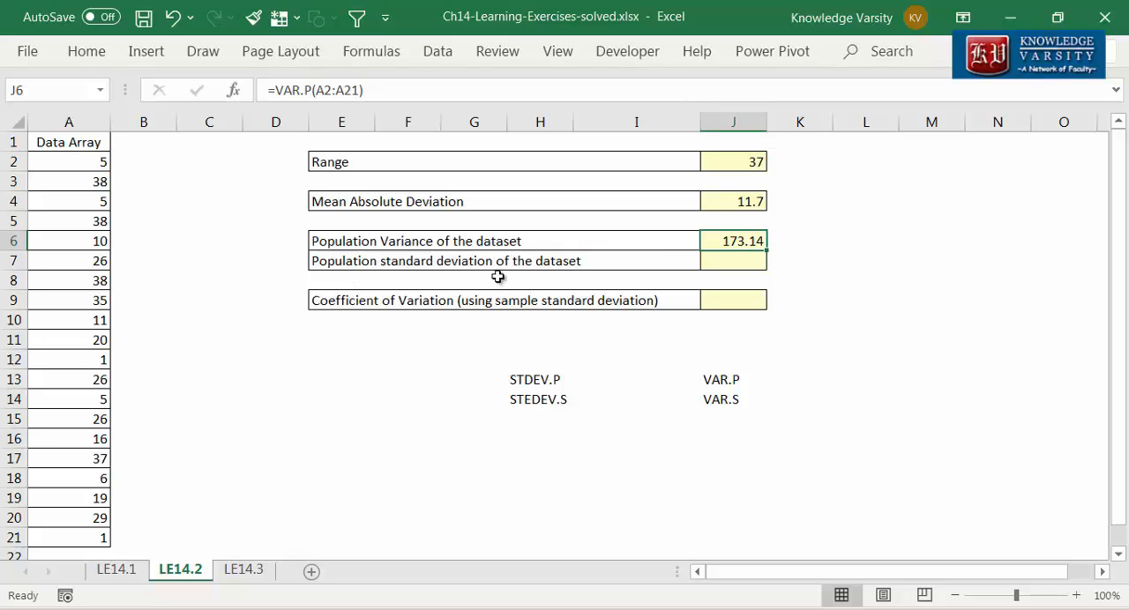
# Step: Calculate the population standard deviation in J7 with the STDEV.P function over A2:A21
pyautogui.press('Down')
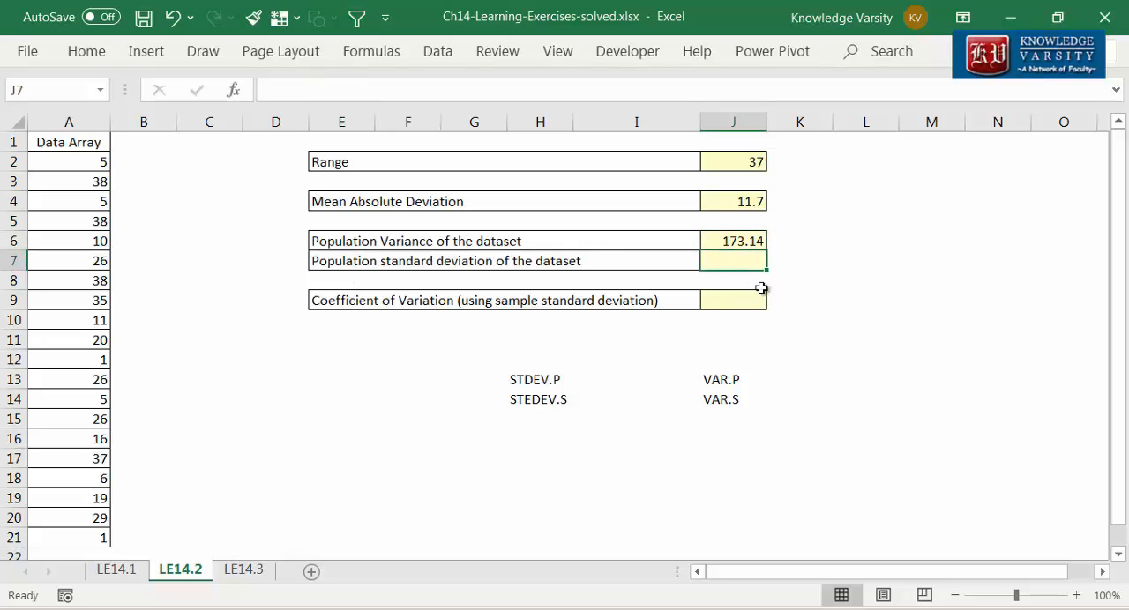
pyautogui.write('=ste')
pyautogui.press('BackSpace')
pyautogui.write('dev.p(')
pyautogui.click(234, 91)
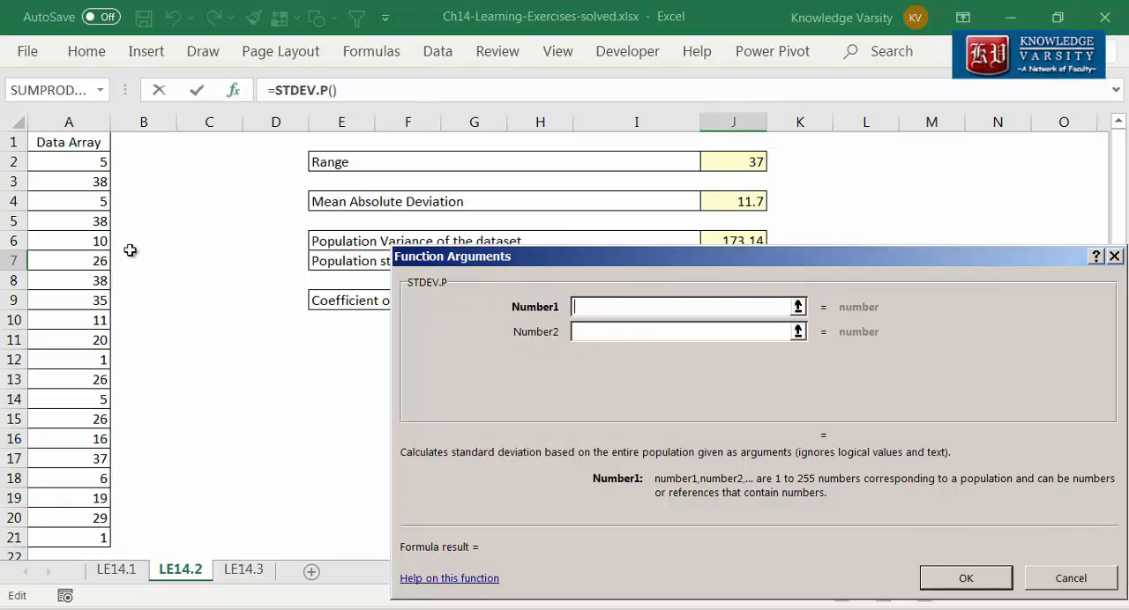
pyautogui.moveTo(90, 163); pyautogui.dragTo(75, 537)
pyautogui.click(965, 577)
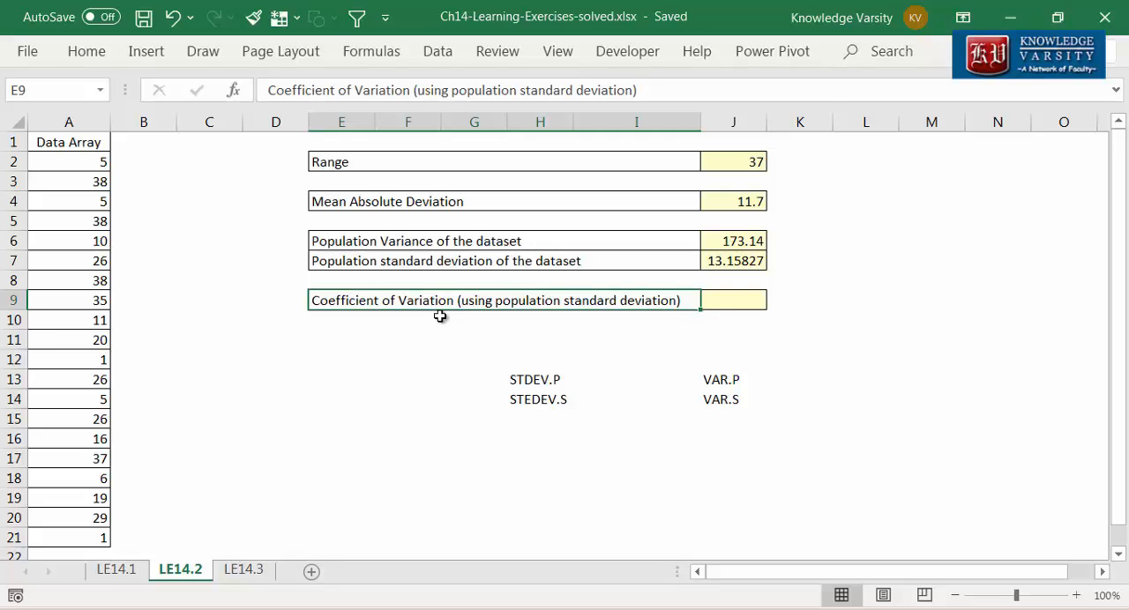
# Step: Enter a STDEV.P formula over A2:A21 in the Coefficient of Variation cell J9
pyautogui.click(736, 301)
pyautogui.write('=std')
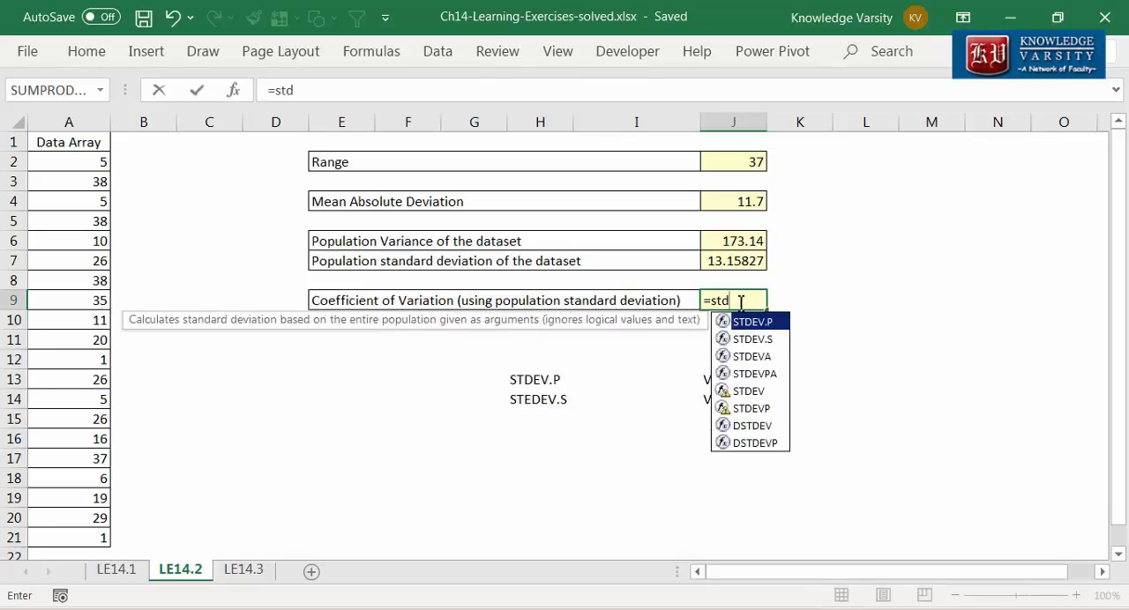
pyautogui.press('Tab')
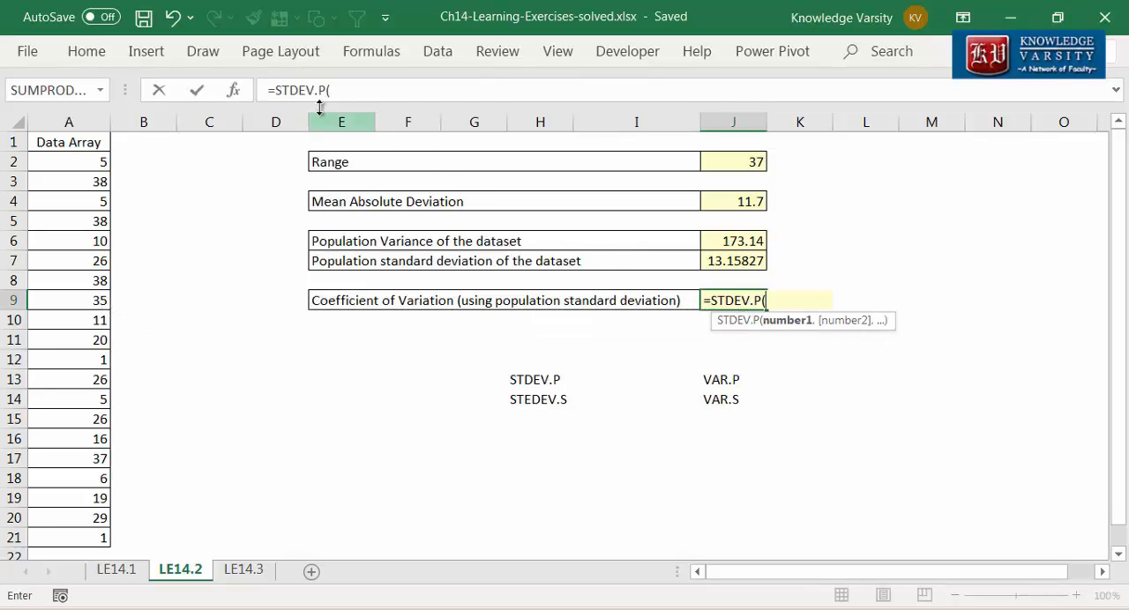
pyautogui.click(234, 92)
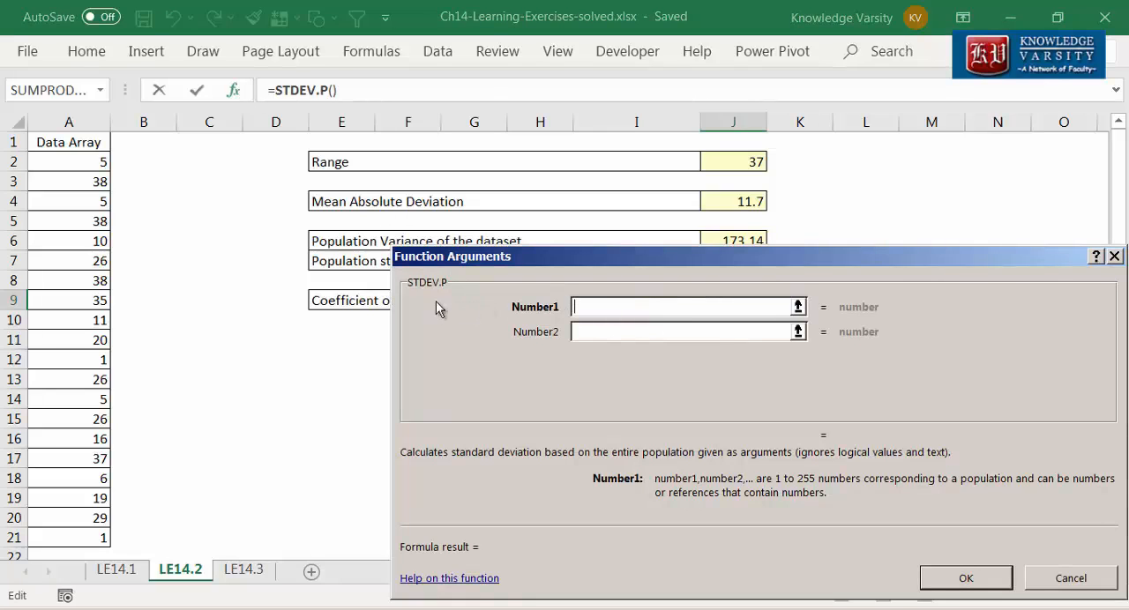
pyautogui.moveTo(91, 161); pyautogui.dragTo(103, 538)
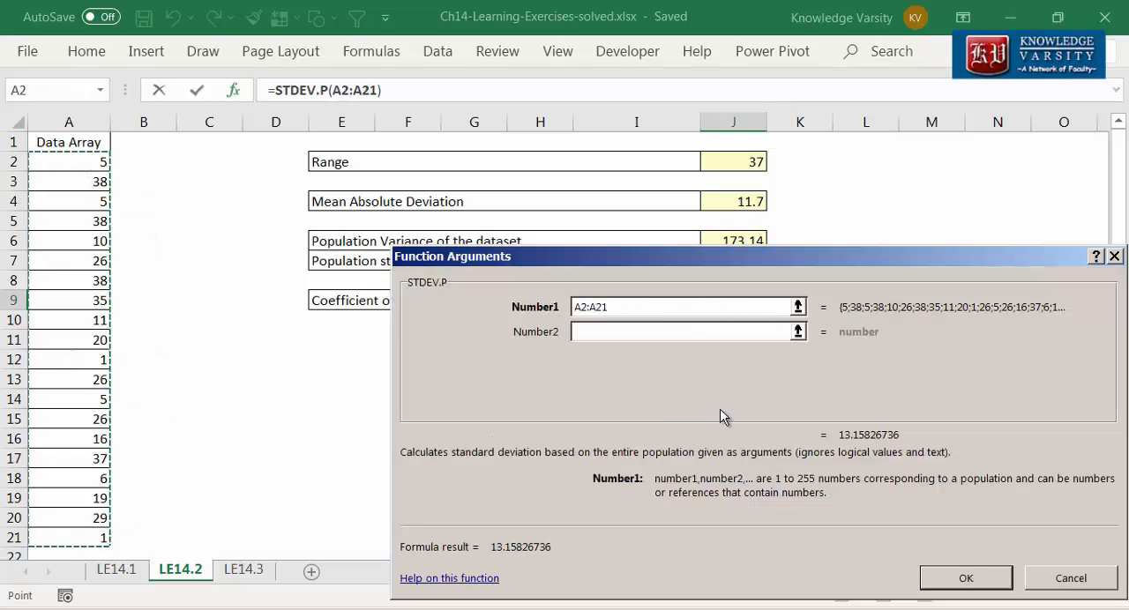
pyautogui.click(961, 582)
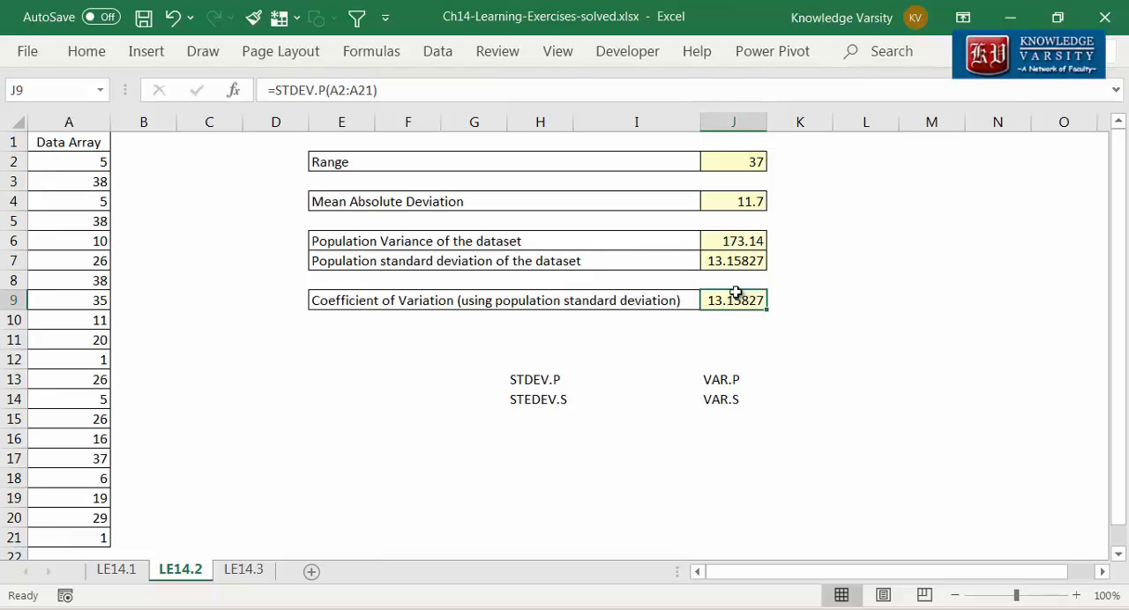
# Step: Complete the coefficient of variation in J9 by dividing its STDEV.P formula by the AVERAGE of A2:A21
pyautogui.press('F2')
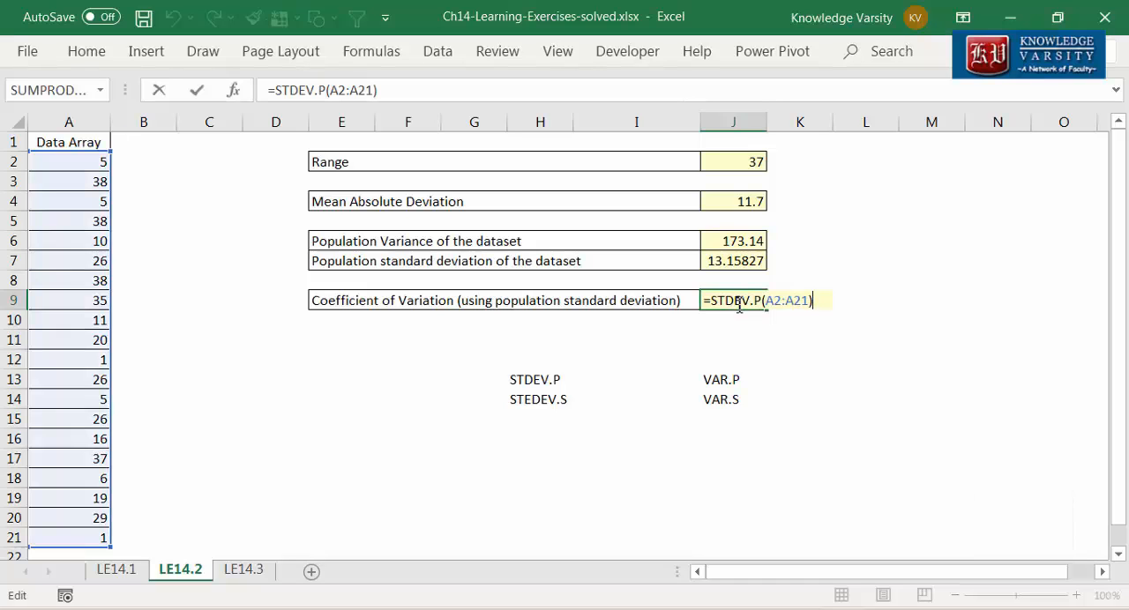
pyautogui.write('/av')
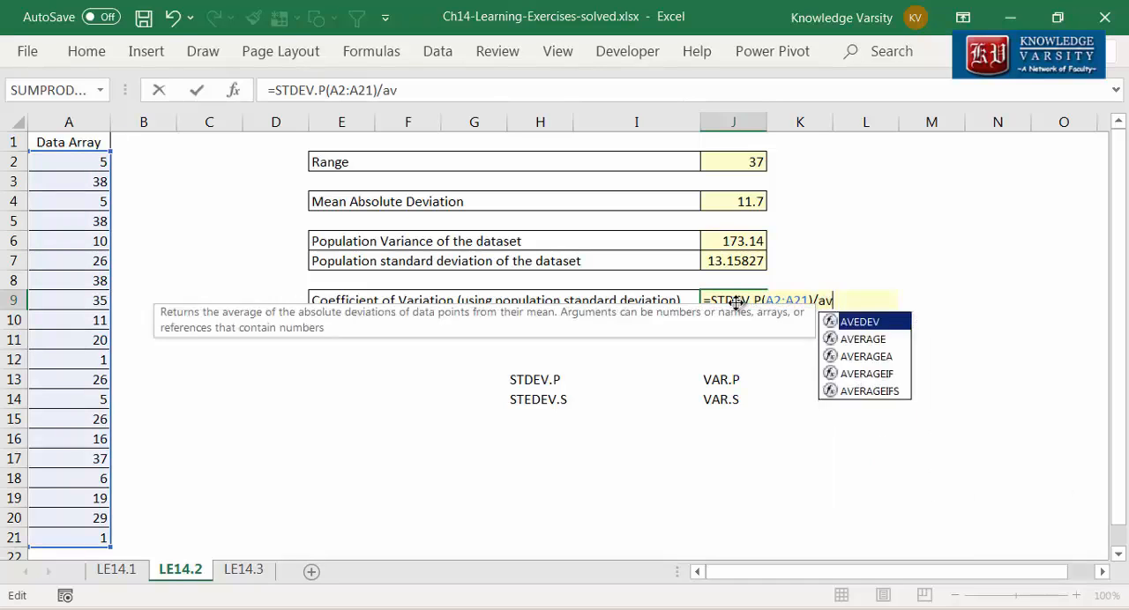
pyautogui.write('erage')
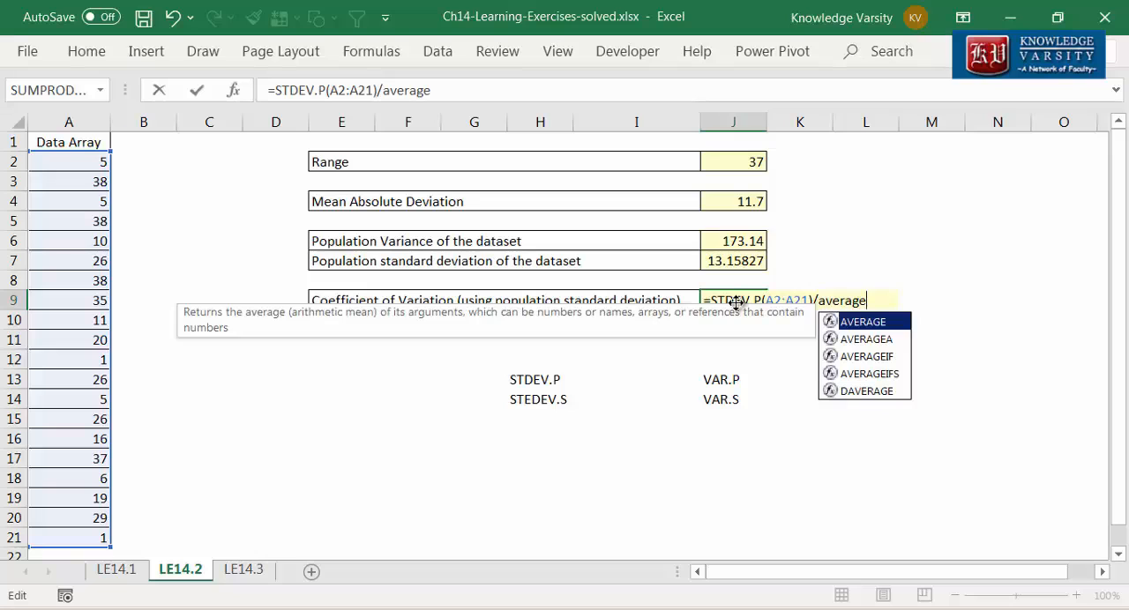
pyautogui.write('(')
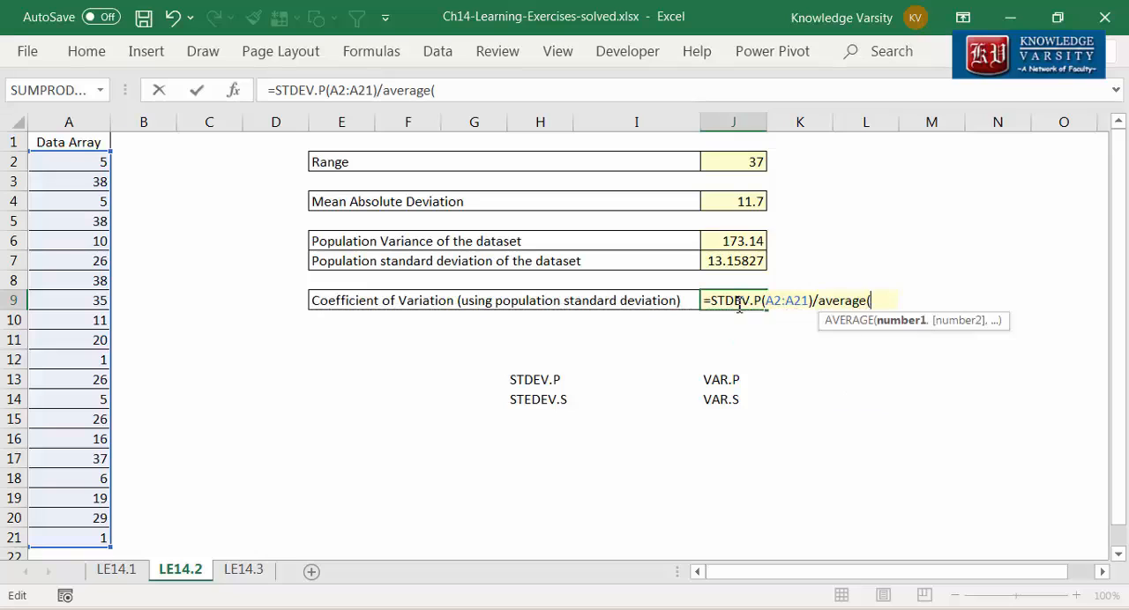
pyautogui.click(234, 91)
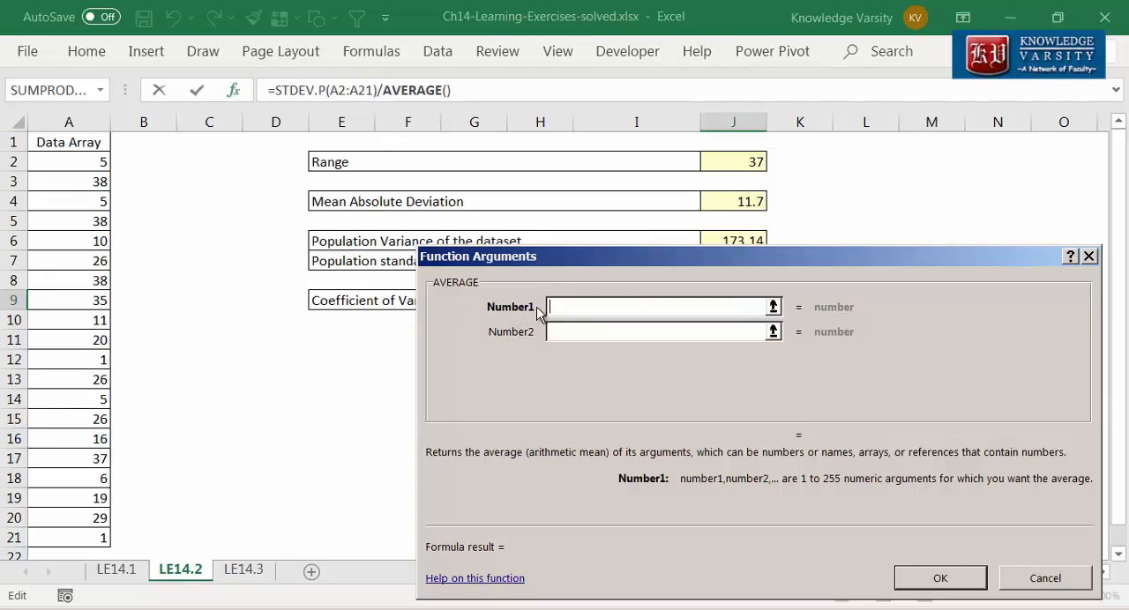
pyautogui.moveTo(80, 164); pyautogui.dragTo(101, 543)
pyautogui.click(937, 578)
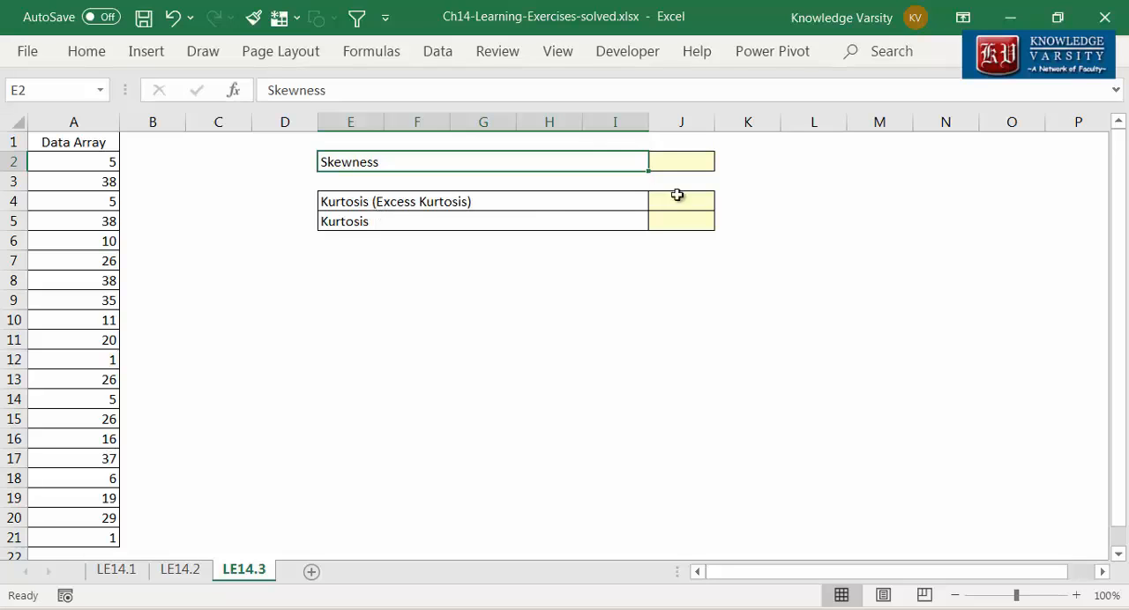
# Step: Calculate the skewness in J2 of sheet LE14.3 with the SKEW function over A2:A21
pyautogui.click(687, 160)
pyautogui.write('=')
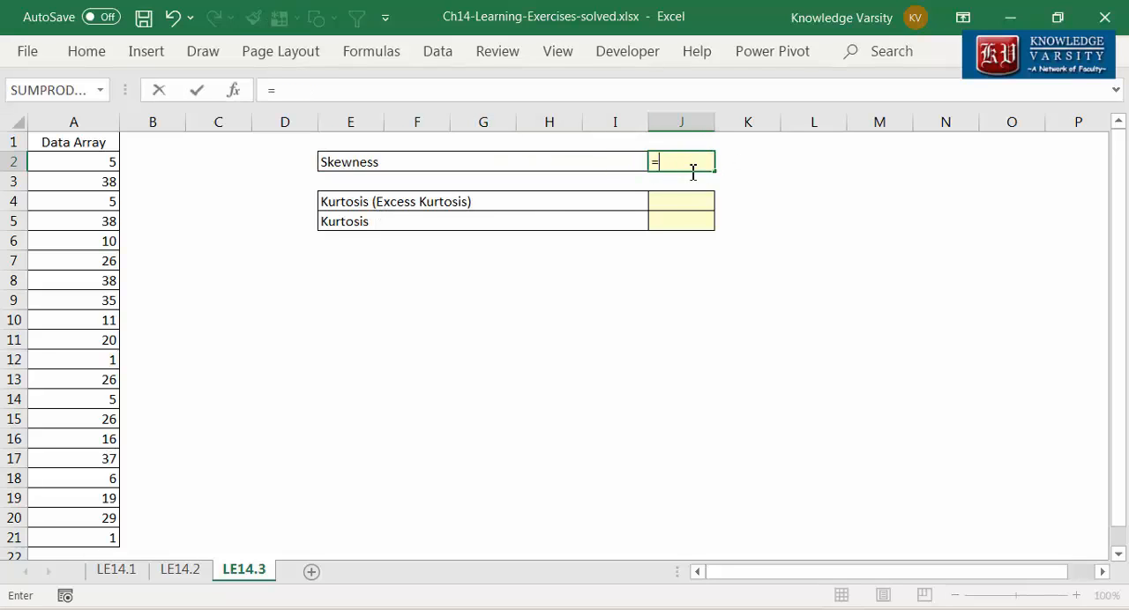
pyautogui.write('skew(')
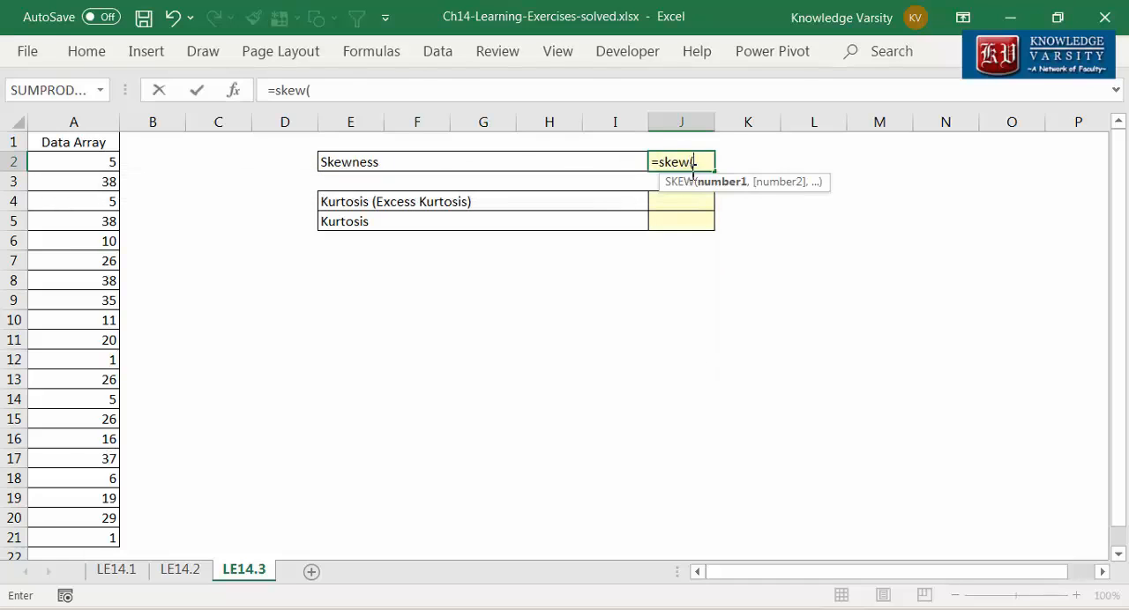
pyautogui.click(236, 92)
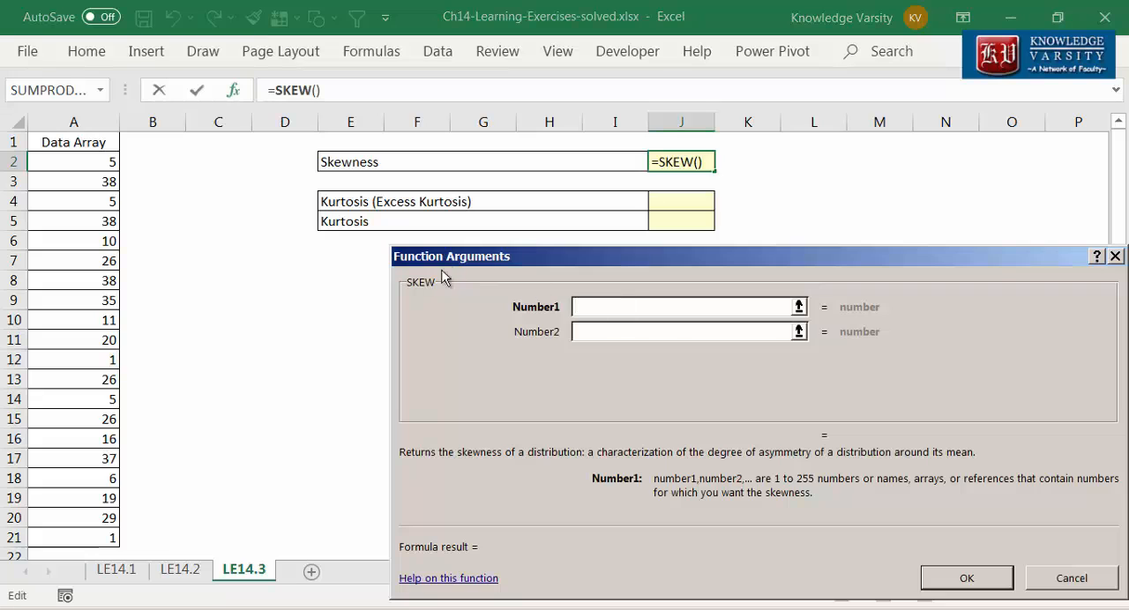
pyautogui.moveTo(93, 164); pyautogui.dragTo(70, 534)
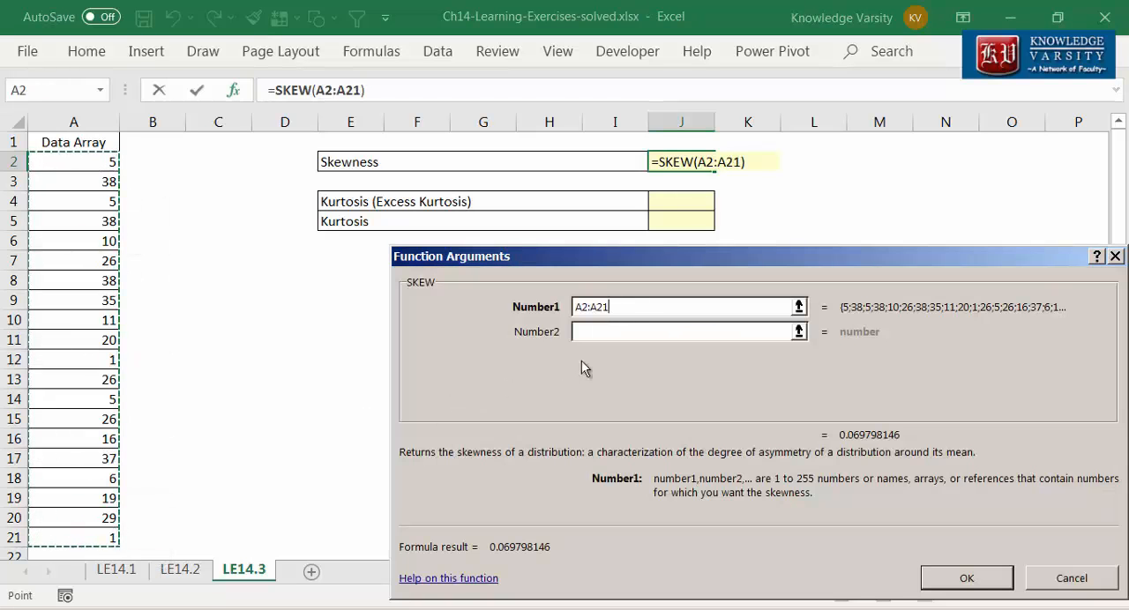
pyautogui.click(965, 577)
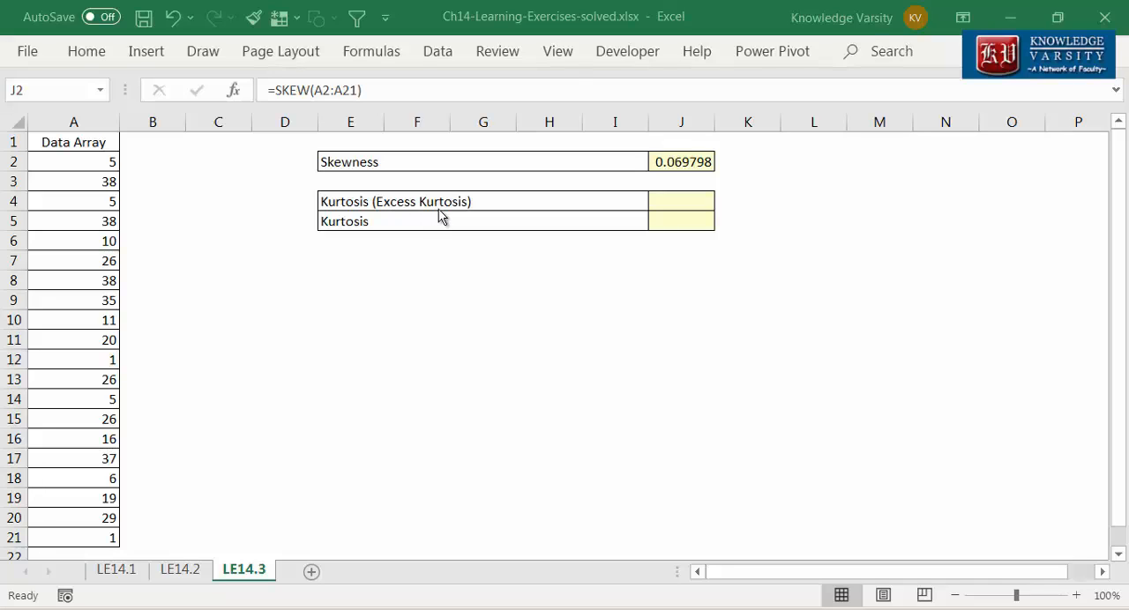
# Step: Calculate the excess kurtosis in J4 with the KURT function over A2:A21
pyautogui.click(692, 201)
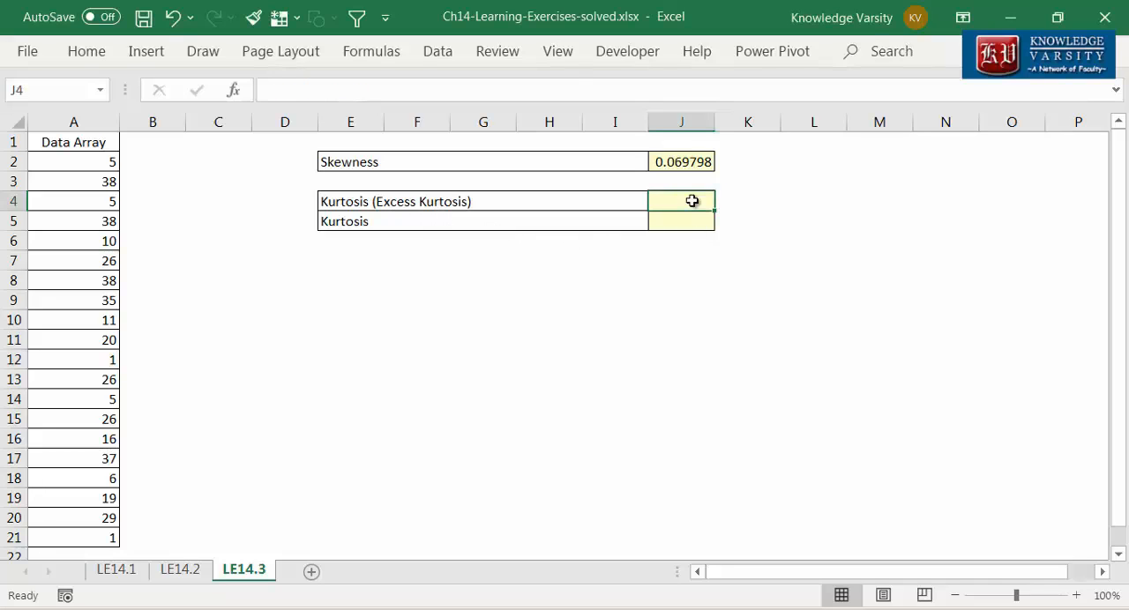
pyautogui.write('=kurt(')
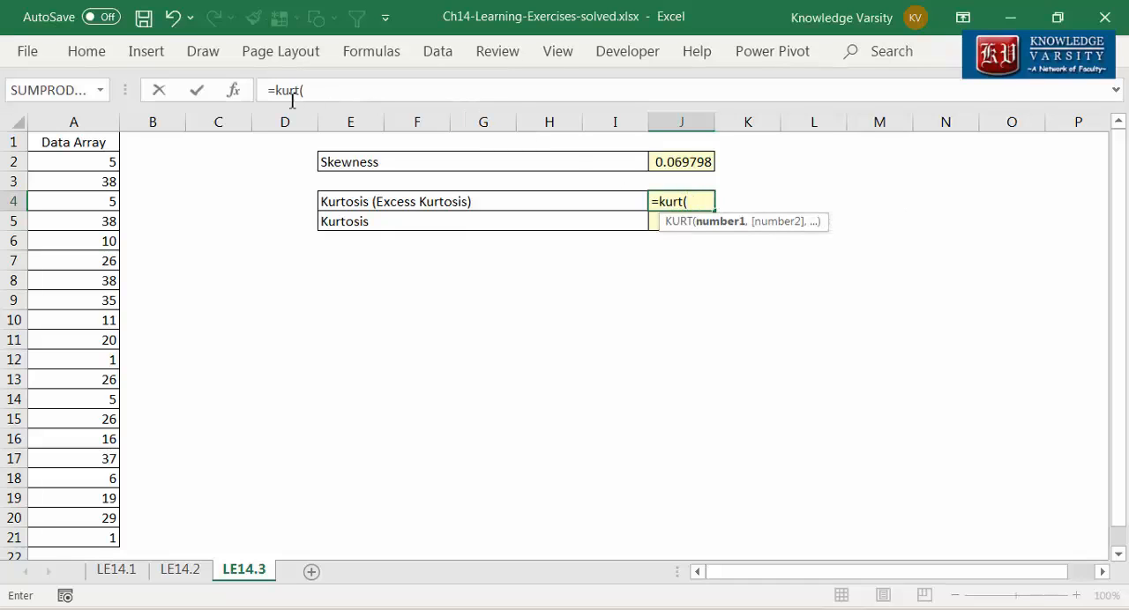
pyautogui.click(234, 92)
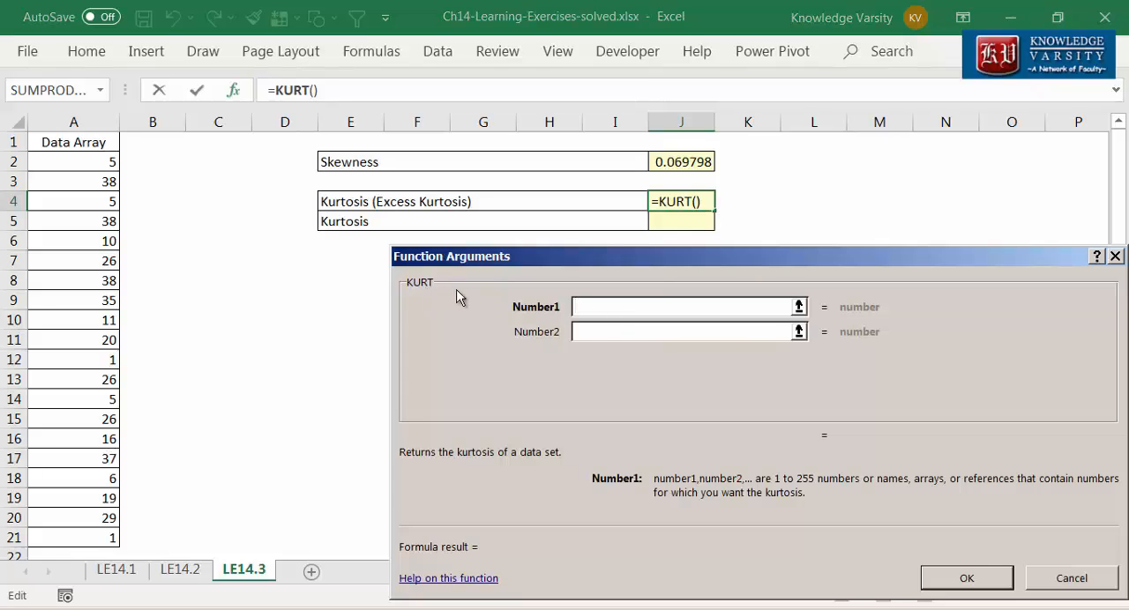
pyautogui.moveTo(73, 159); pyautogui.dragTo(101, 535)
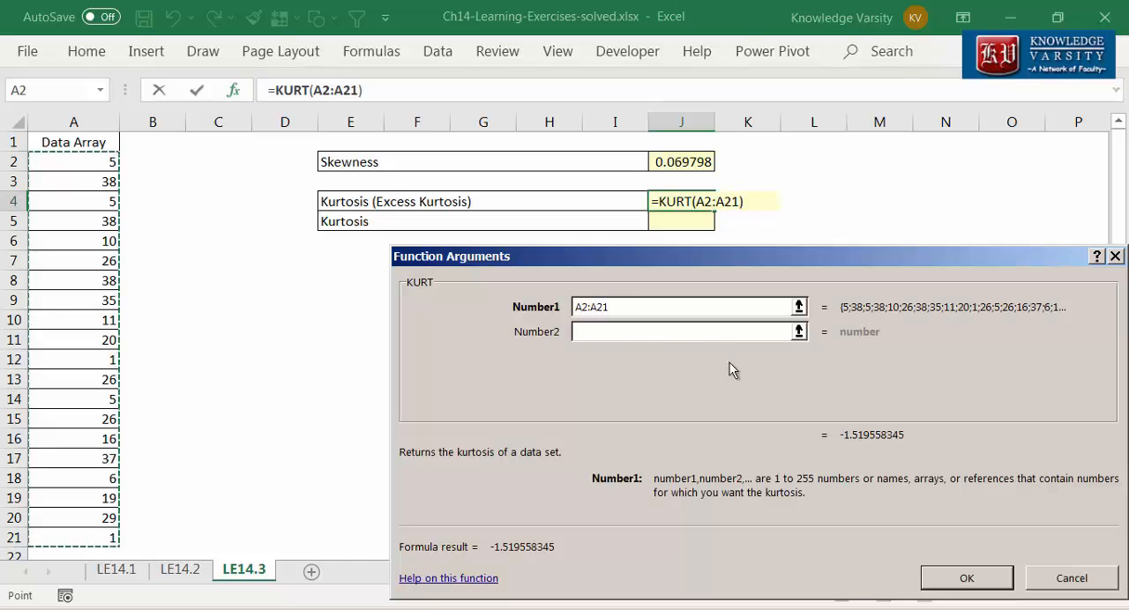
pyautogui.click(994, 584)
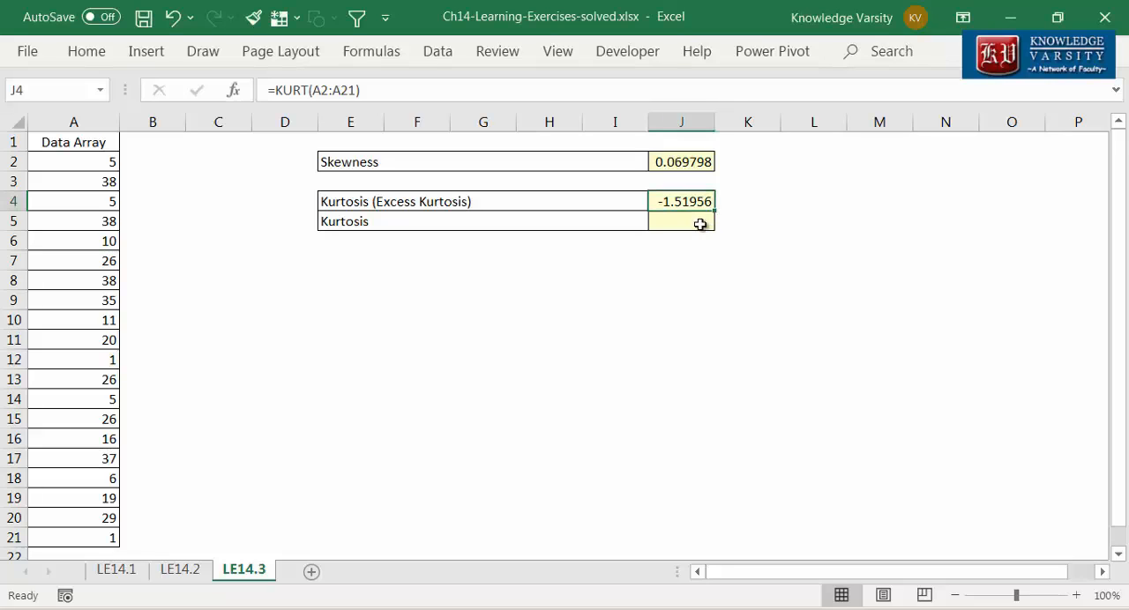
# Step: Enter a KURT formula over A2:A21 in the Kurtosis cell J5
pyautogui.click(698, 226)
pyautogui.write('=kurt(')
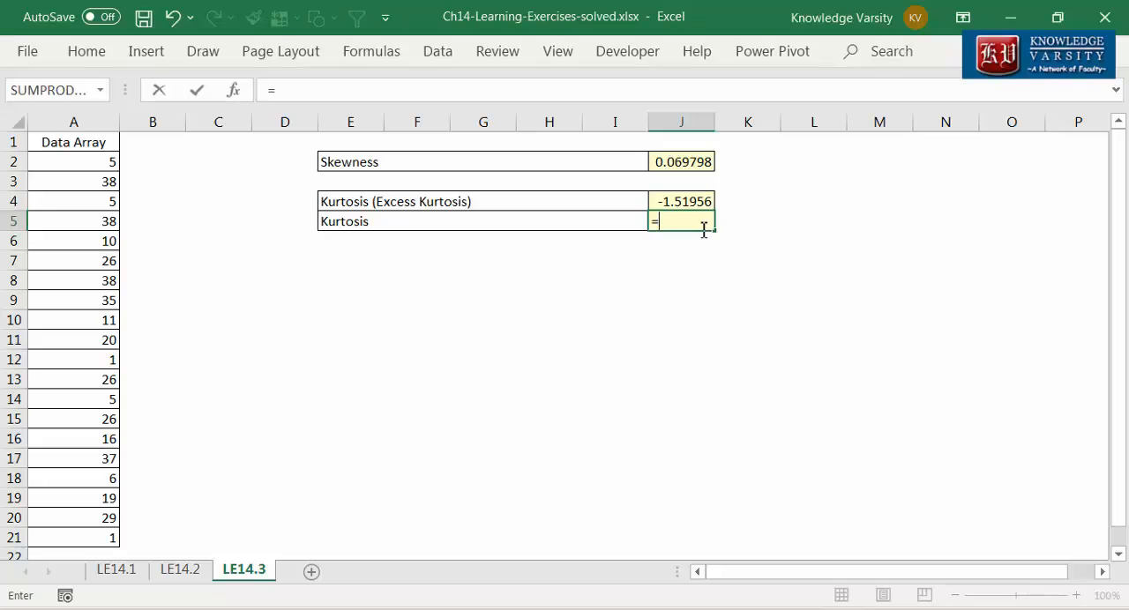
pyautogui.click(232, 92)
pyautogui.moveTo(97, 164); pyautogui.dragTo(78, 538)
pyautogui.click(968, 582)
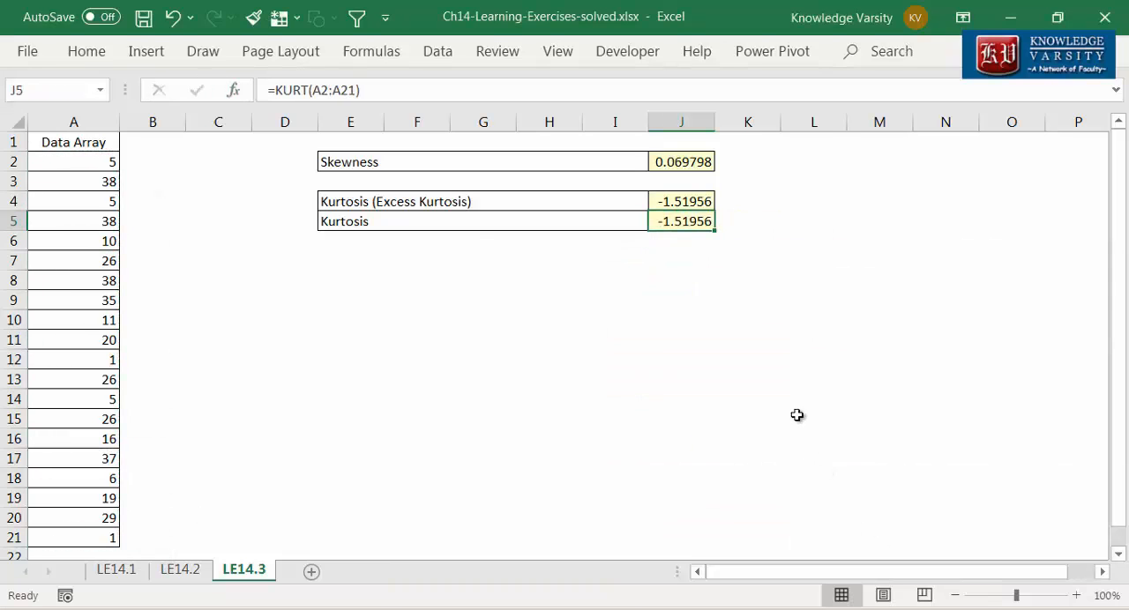
# Step: Add 3 to the KURT formula in J5 to convert excess kurtosis into kurtosis
pyautogui.press('F2')
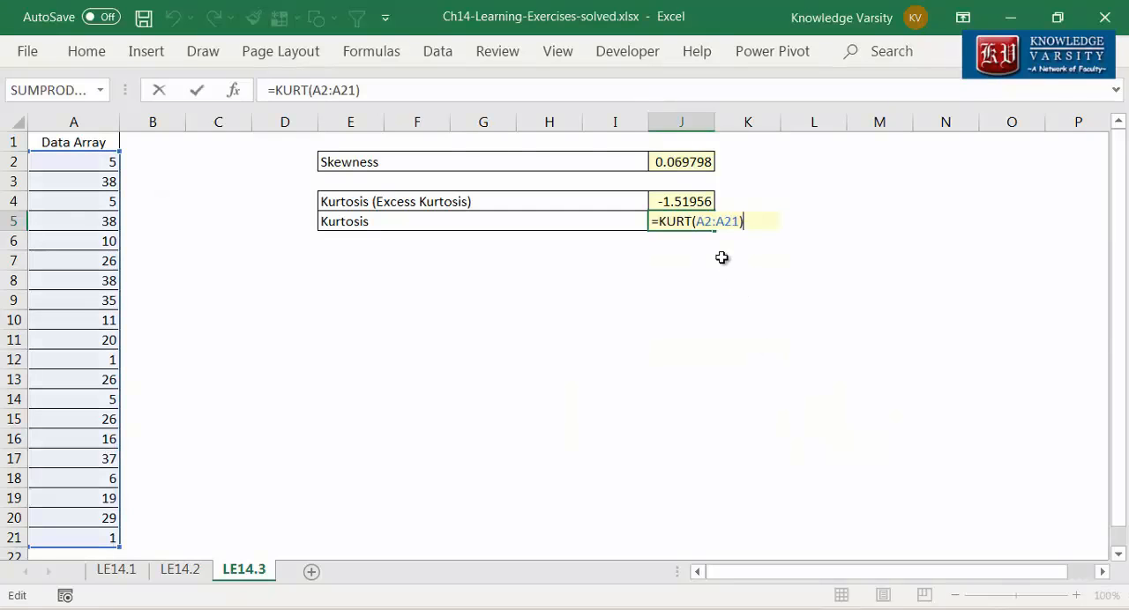
pyautogui.write('+3')
pyautogui.press('Return')
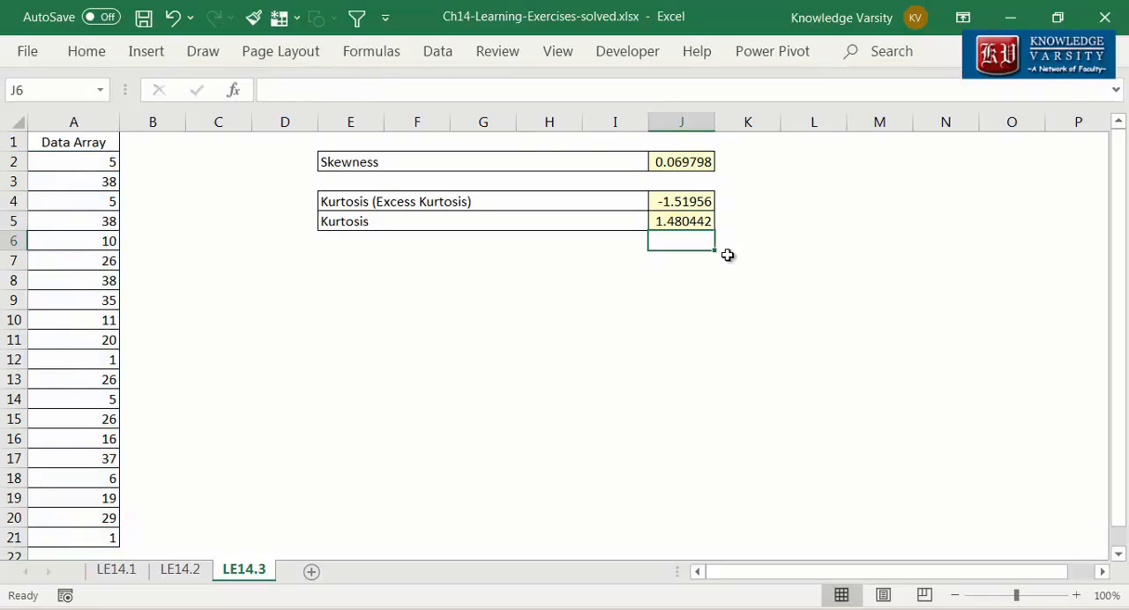